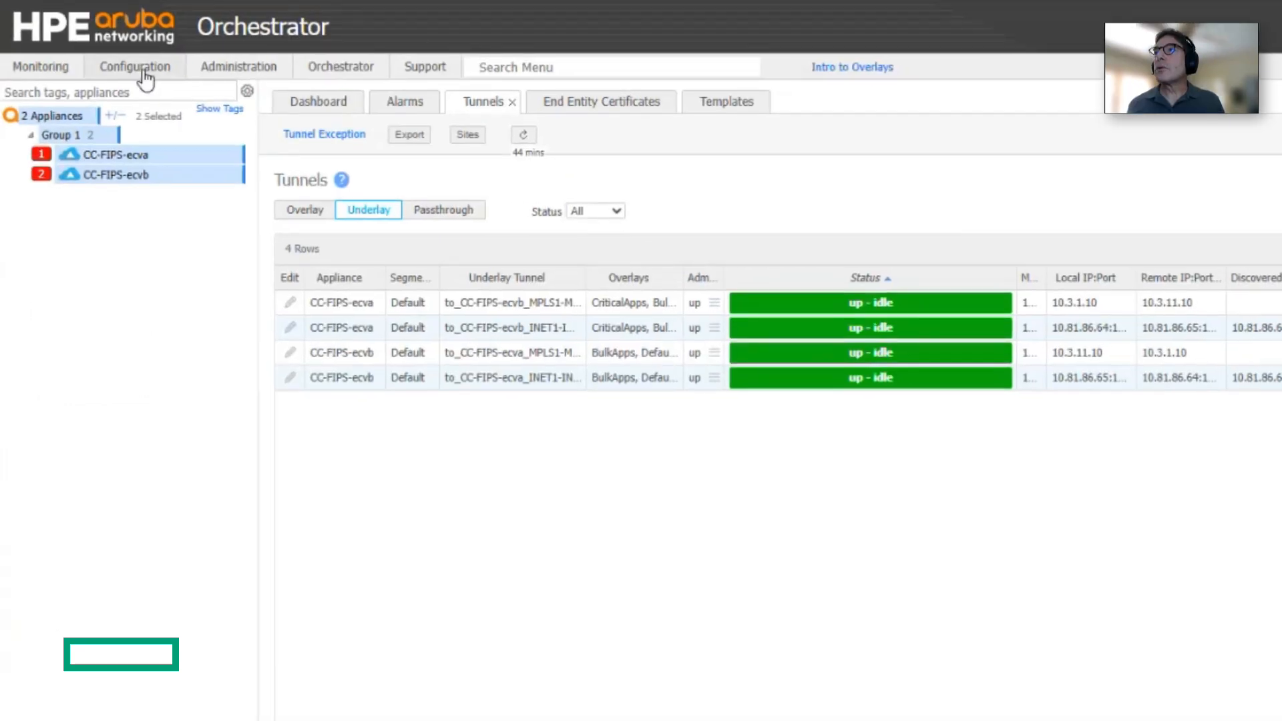
- Leave the slides for the live Orchestrator console and bring up its Configuration menu
mouse_move(146, 78)
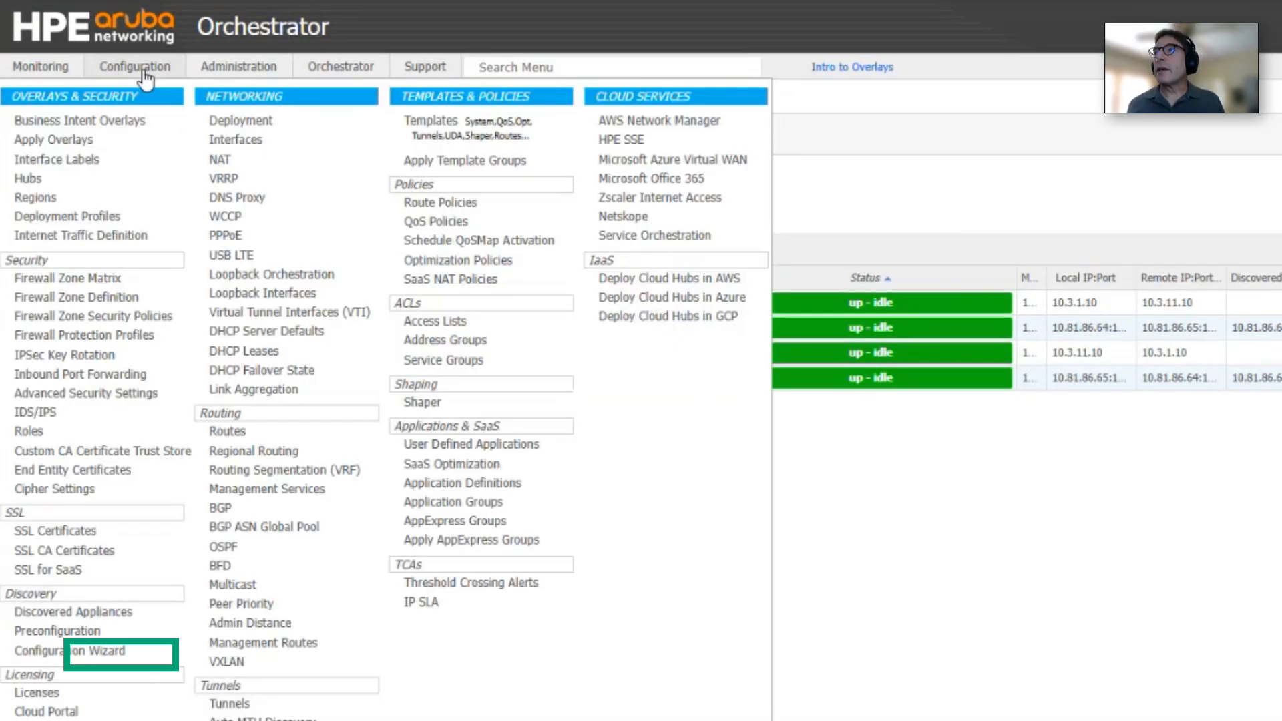
- Go to Configuration > Cipher Settings and view the active Default profile's TLS cipher suites
click(53, 494)
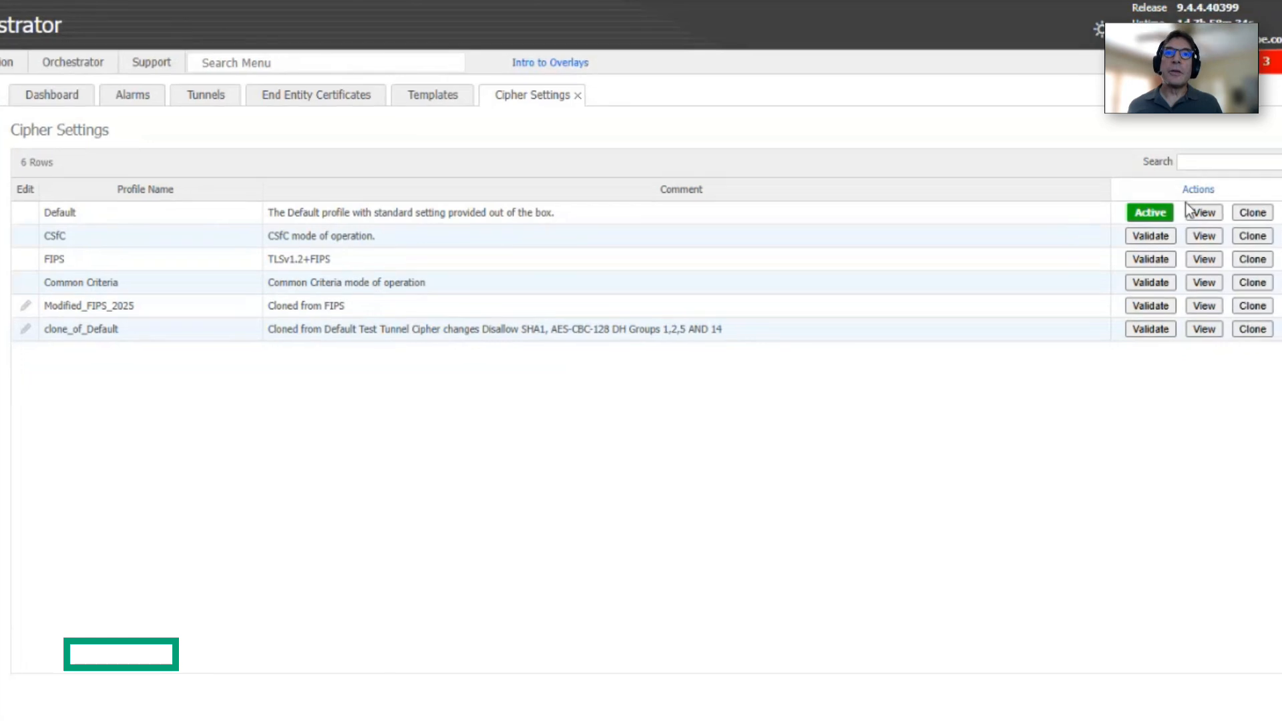
click(1205, 214)
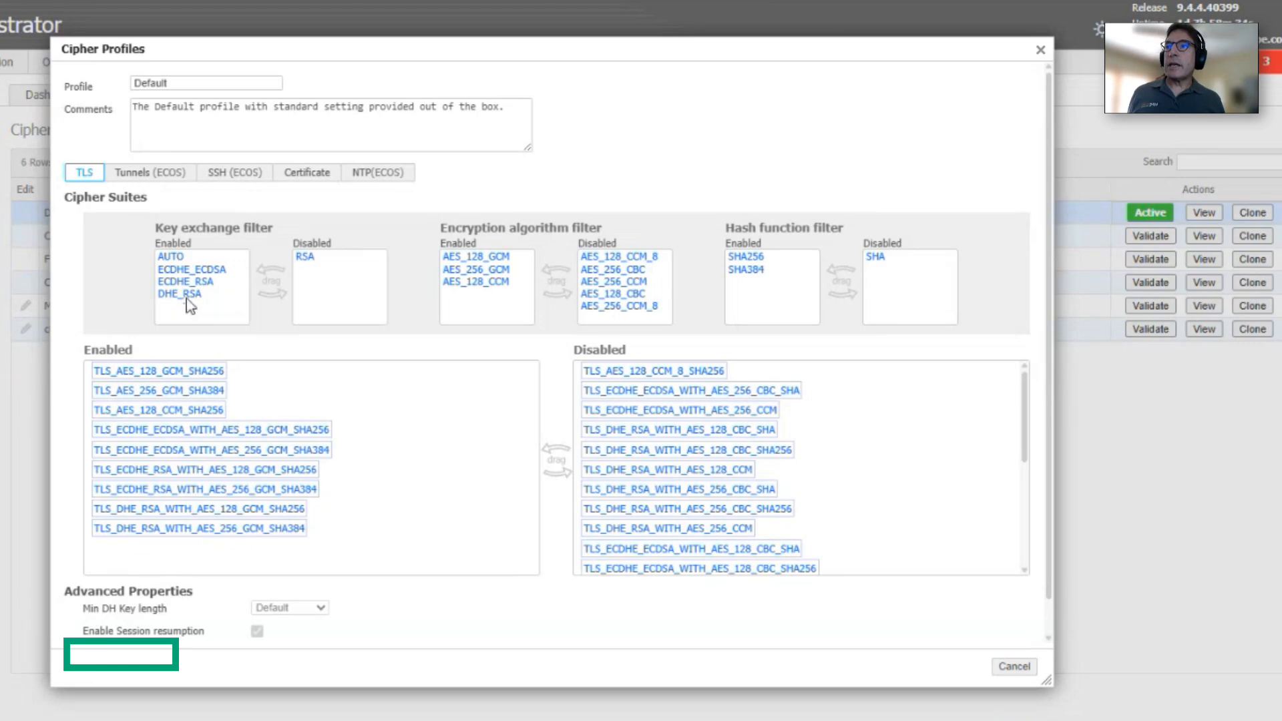
drag(186, 298, 323, 371)
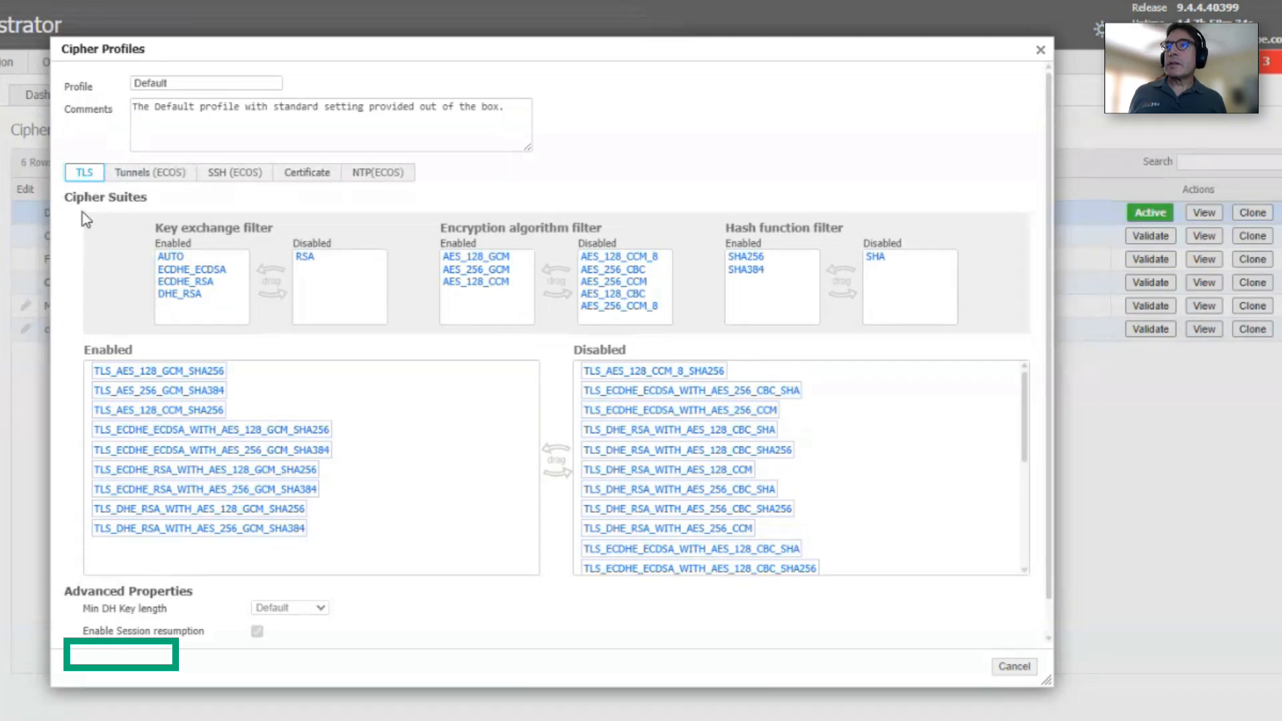
click(136, 176)
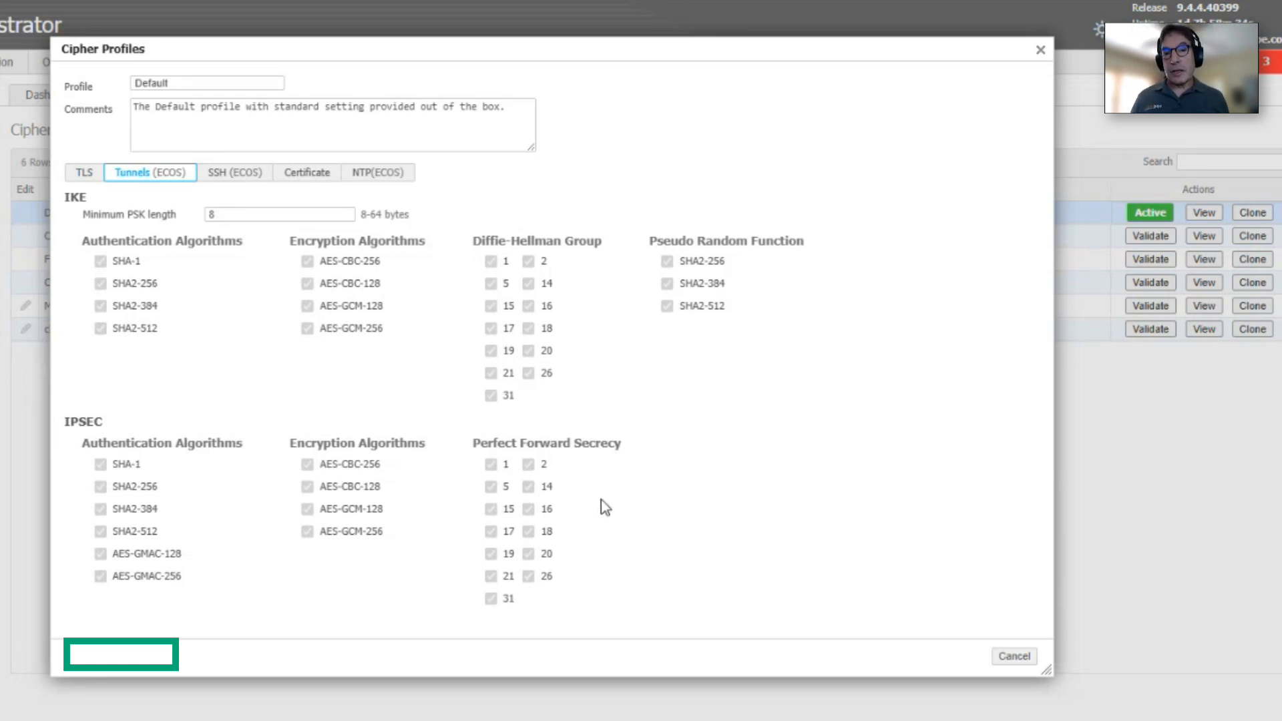
click(84, 172)
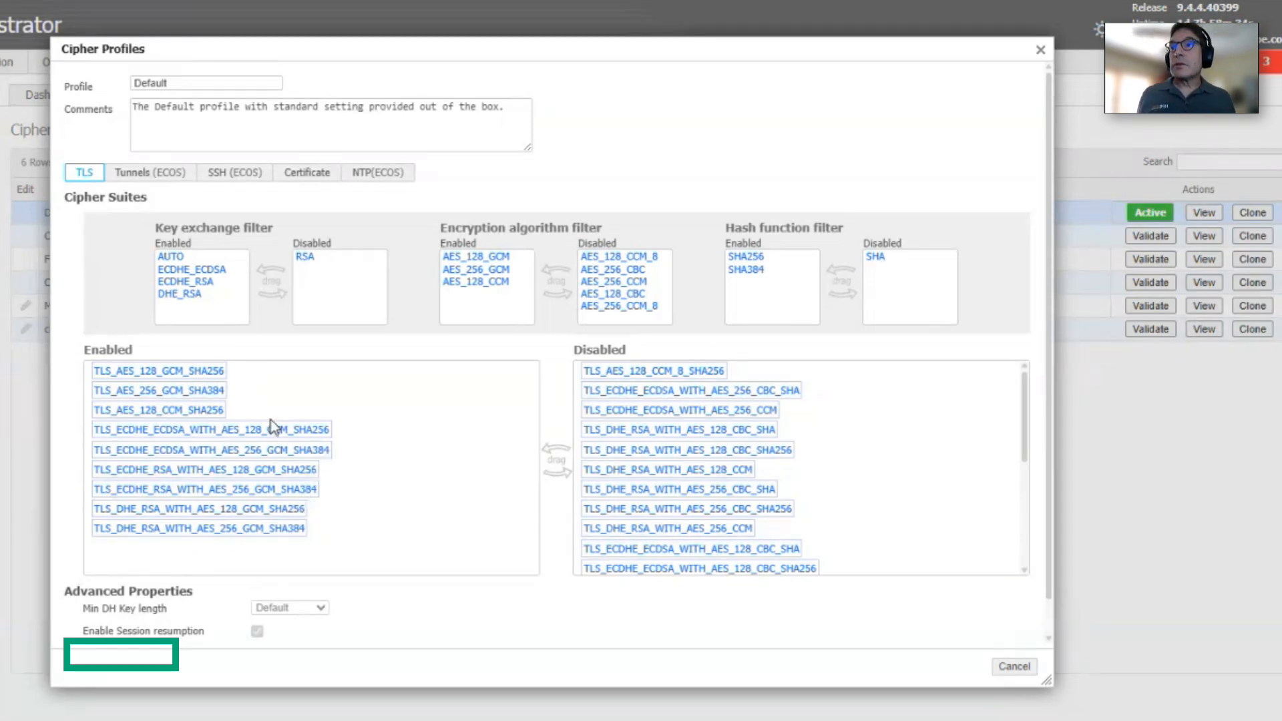
- Review the Default profile's Tunnels (ECOS), SSH (ECOS), Certificate and NTP(ECOS) settings, then close it
click(154, 173)
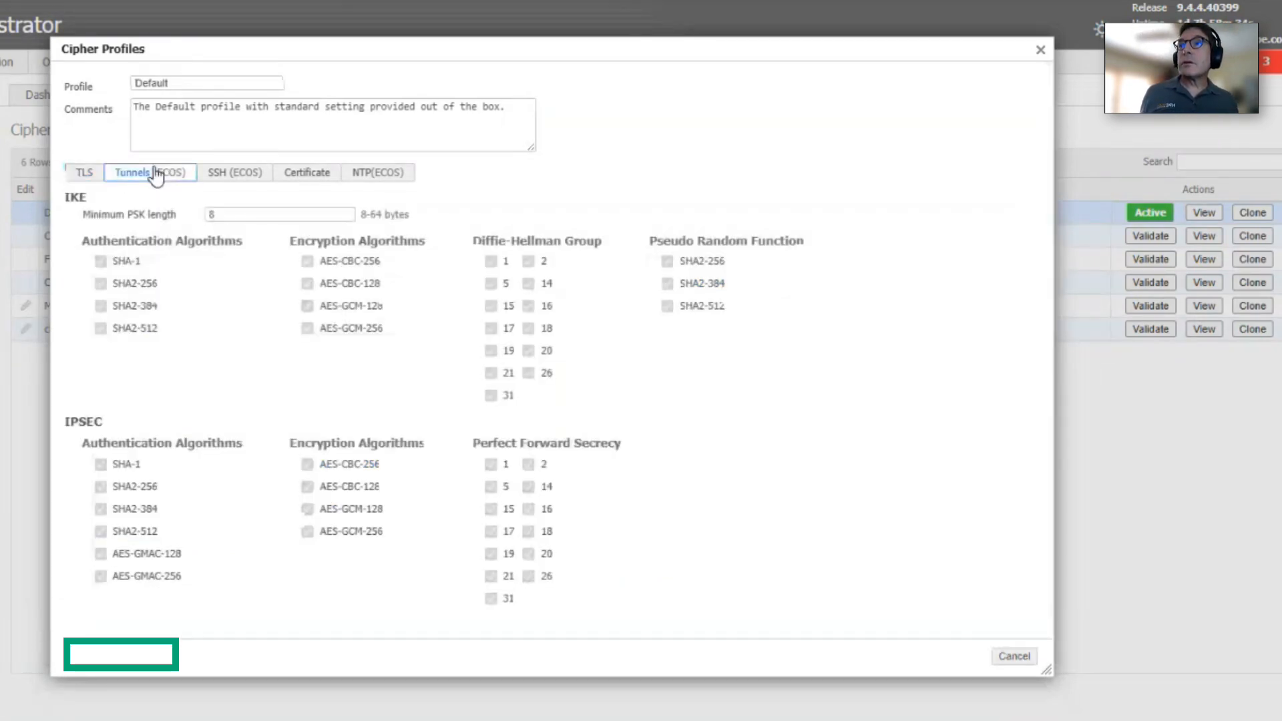
click(214, 178)
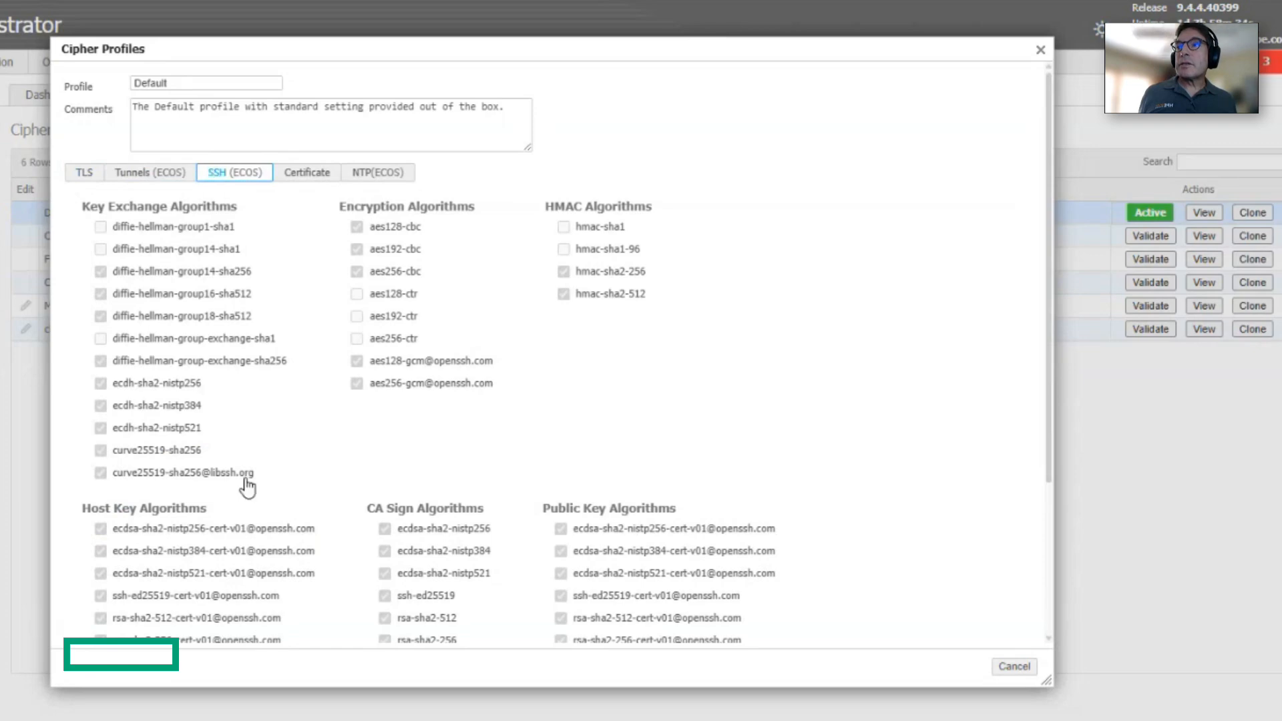
scroll(391, 544, down, 3)
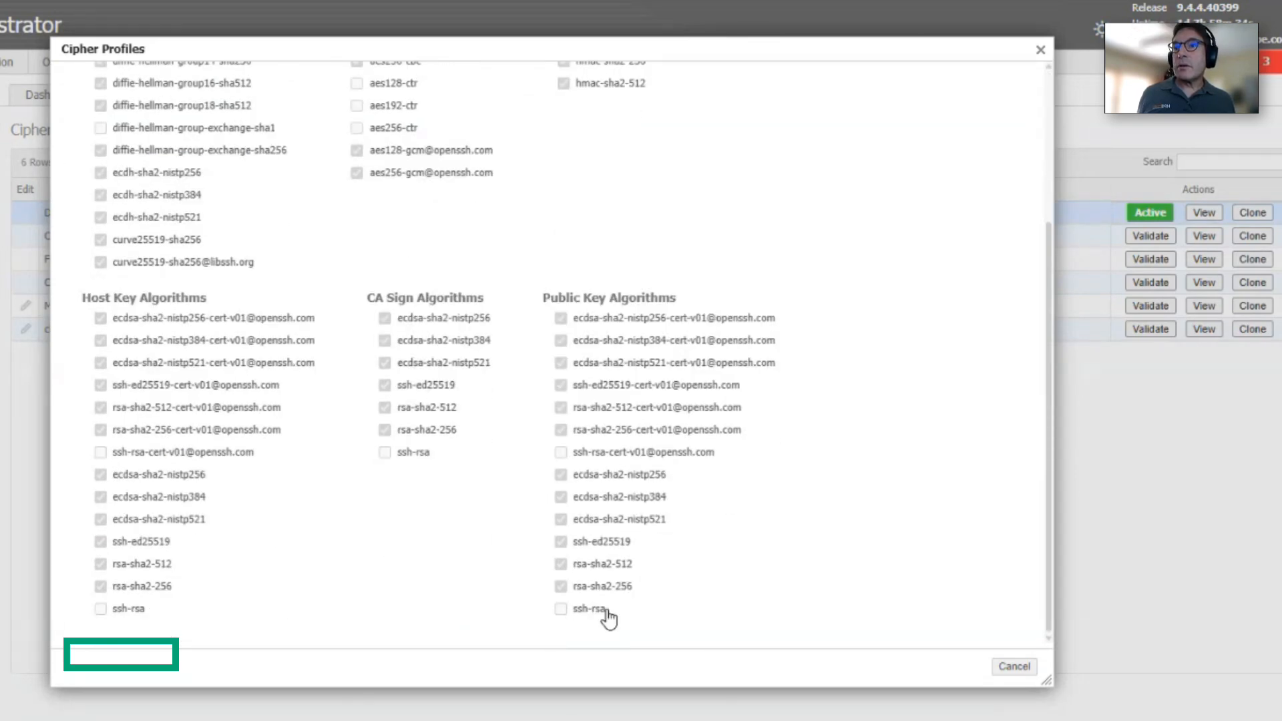
scroll(607, 607, up, 2)
scroll(587, 238, up, 2)
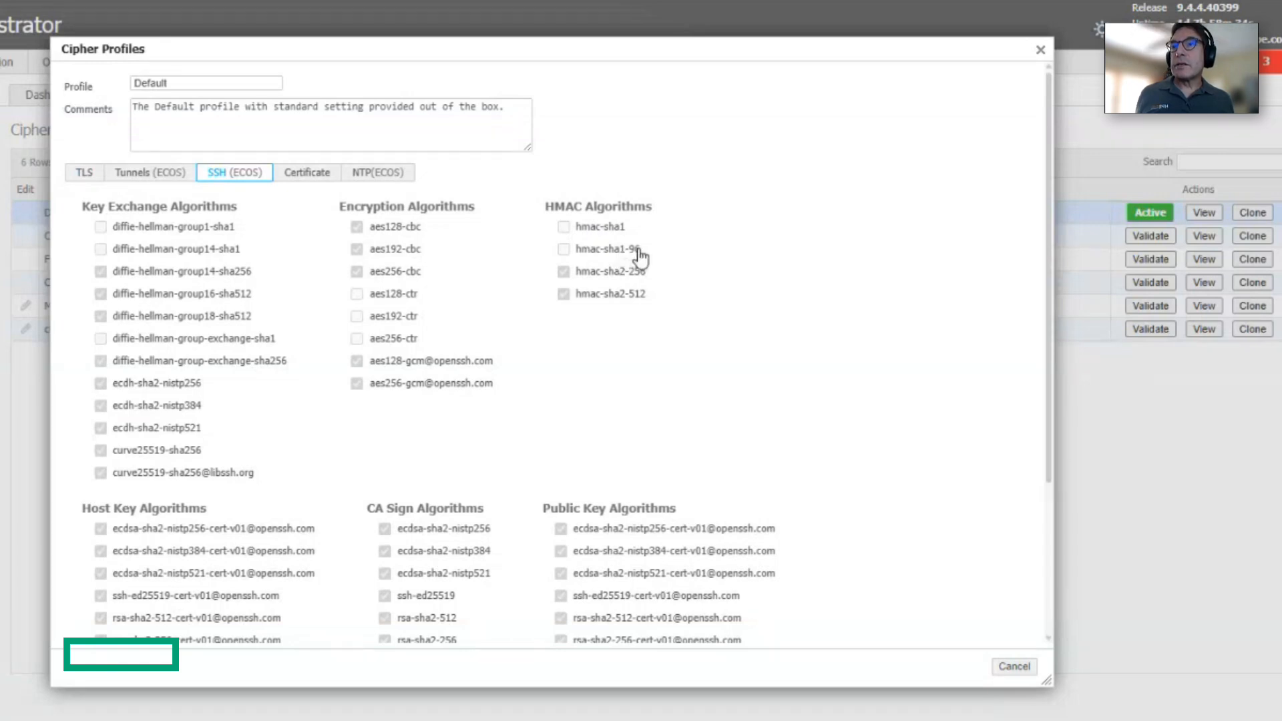
click(294, 176)
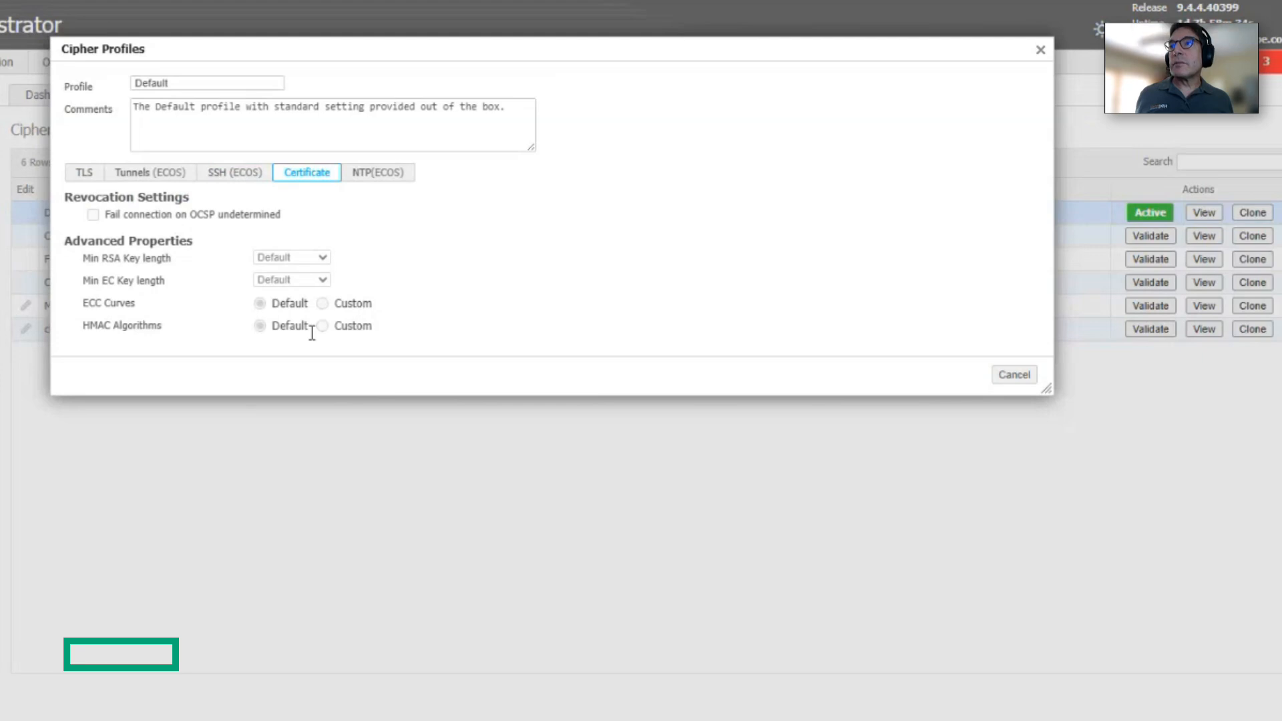
click(378, 175)
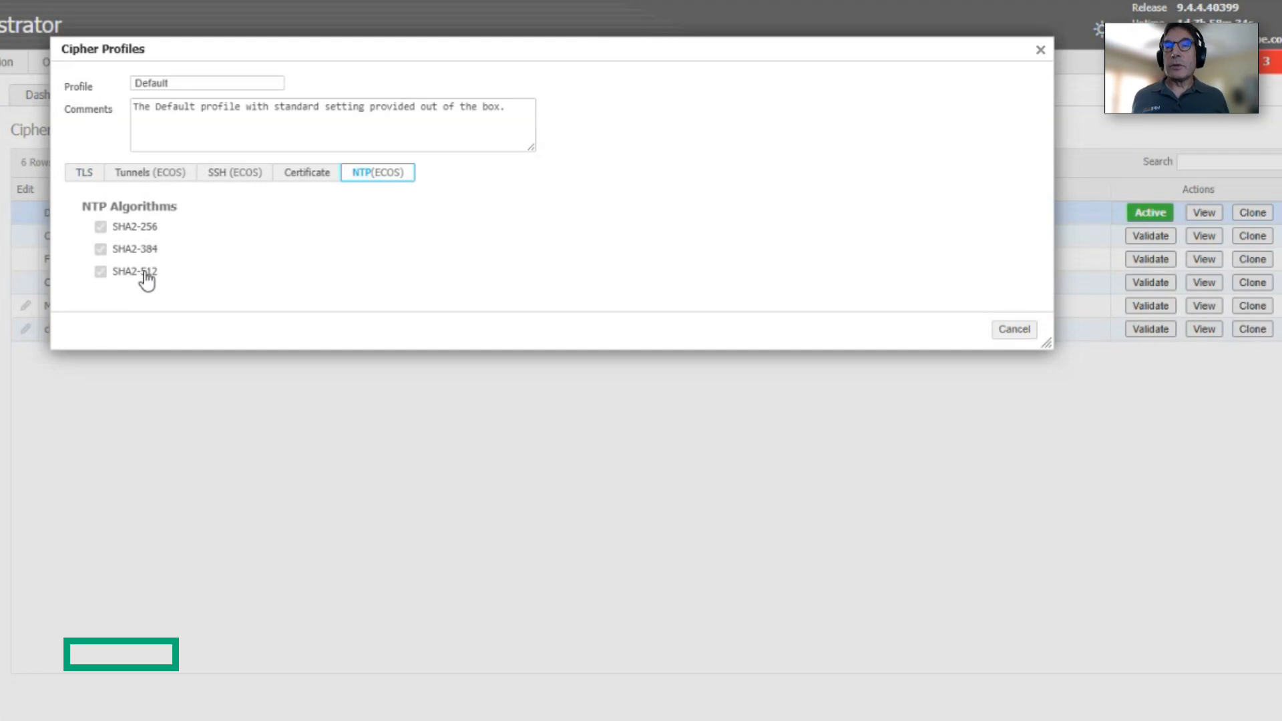
key(Escape)
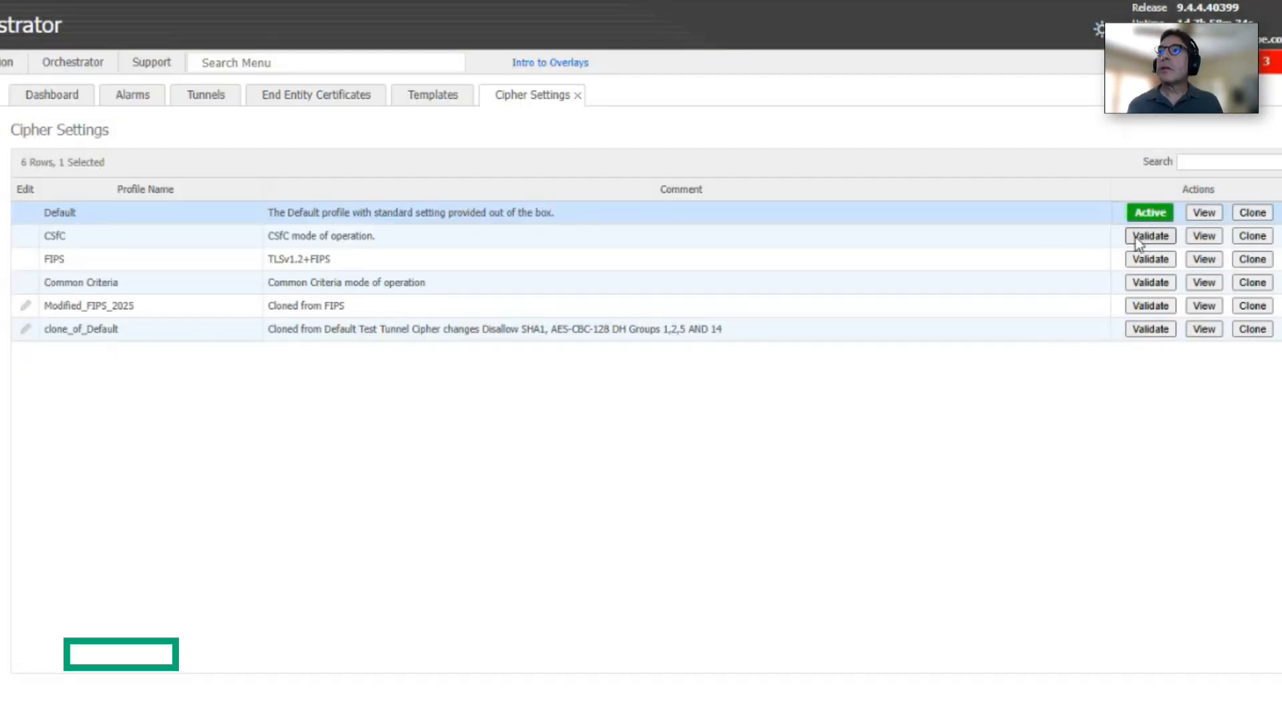
click(591, 334)
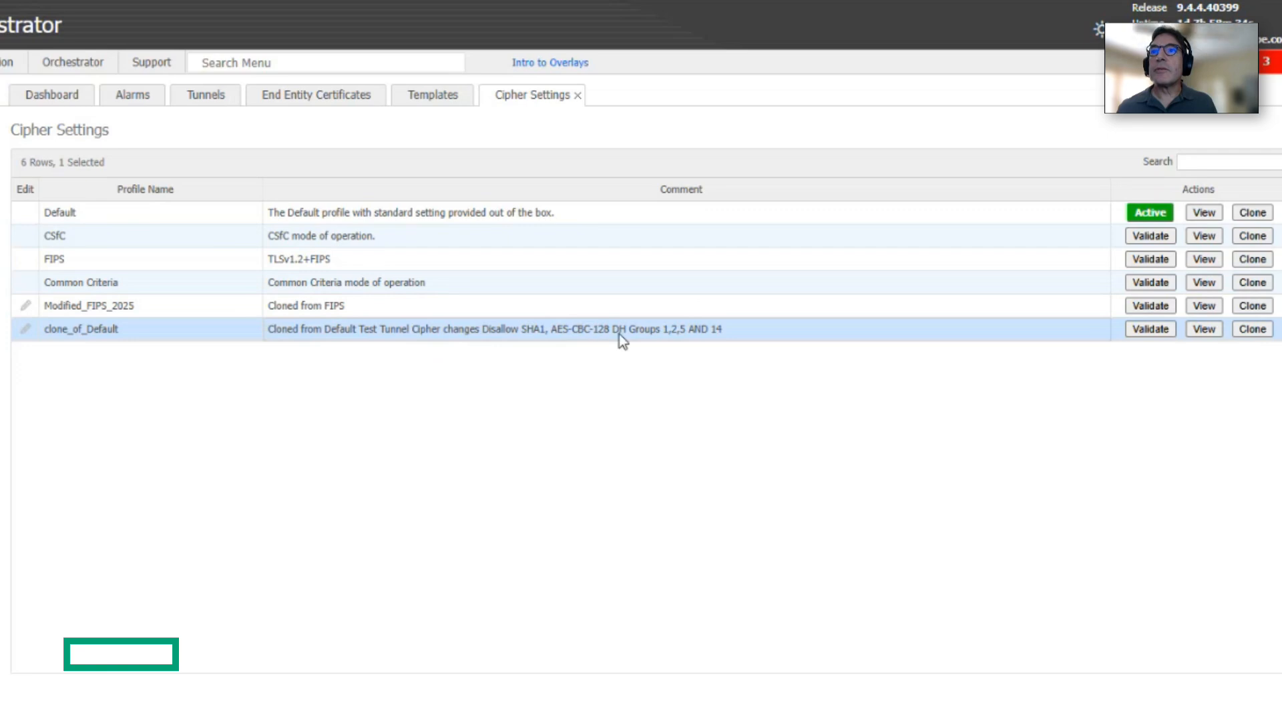
click(1206, 329)
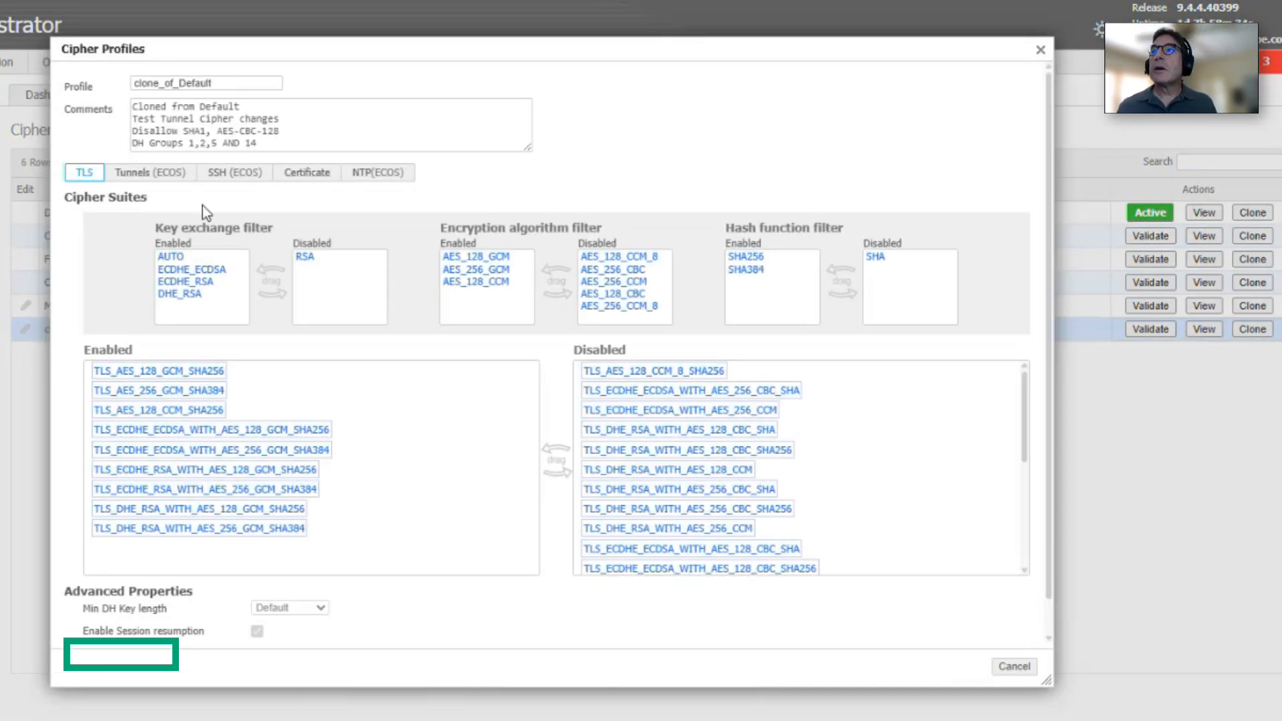
click(142, 178)
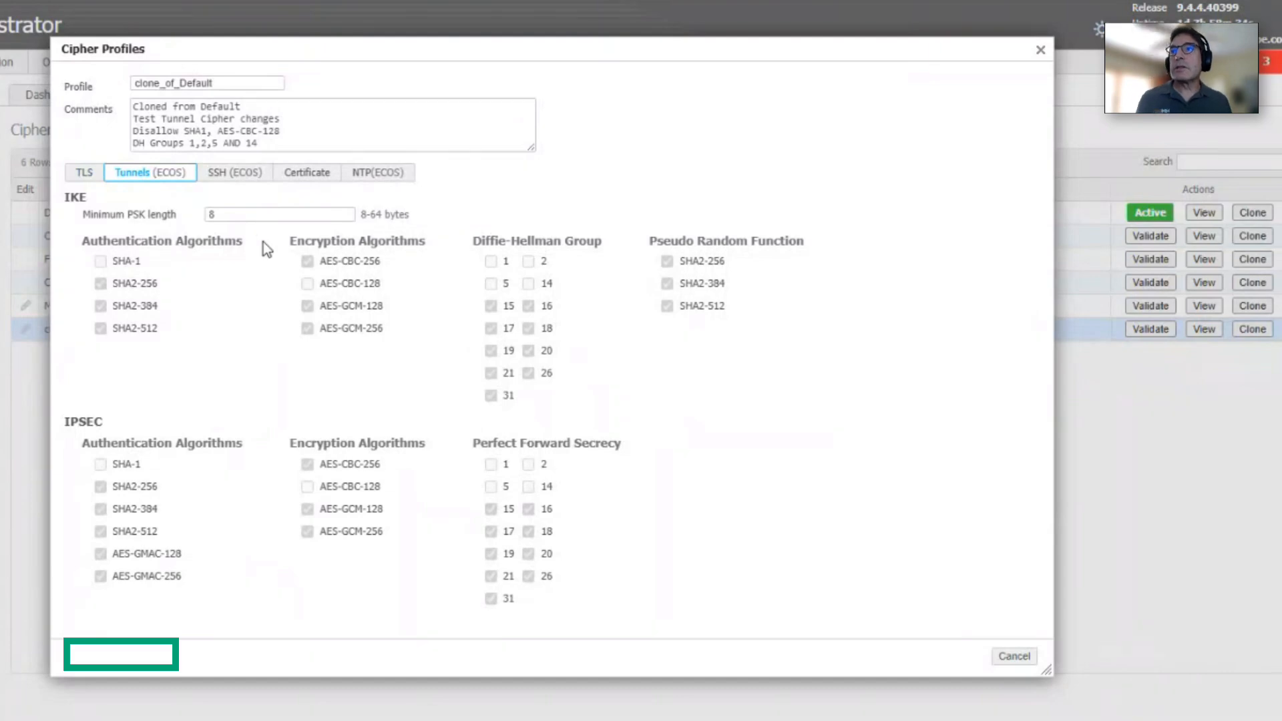
click(1013, 657)
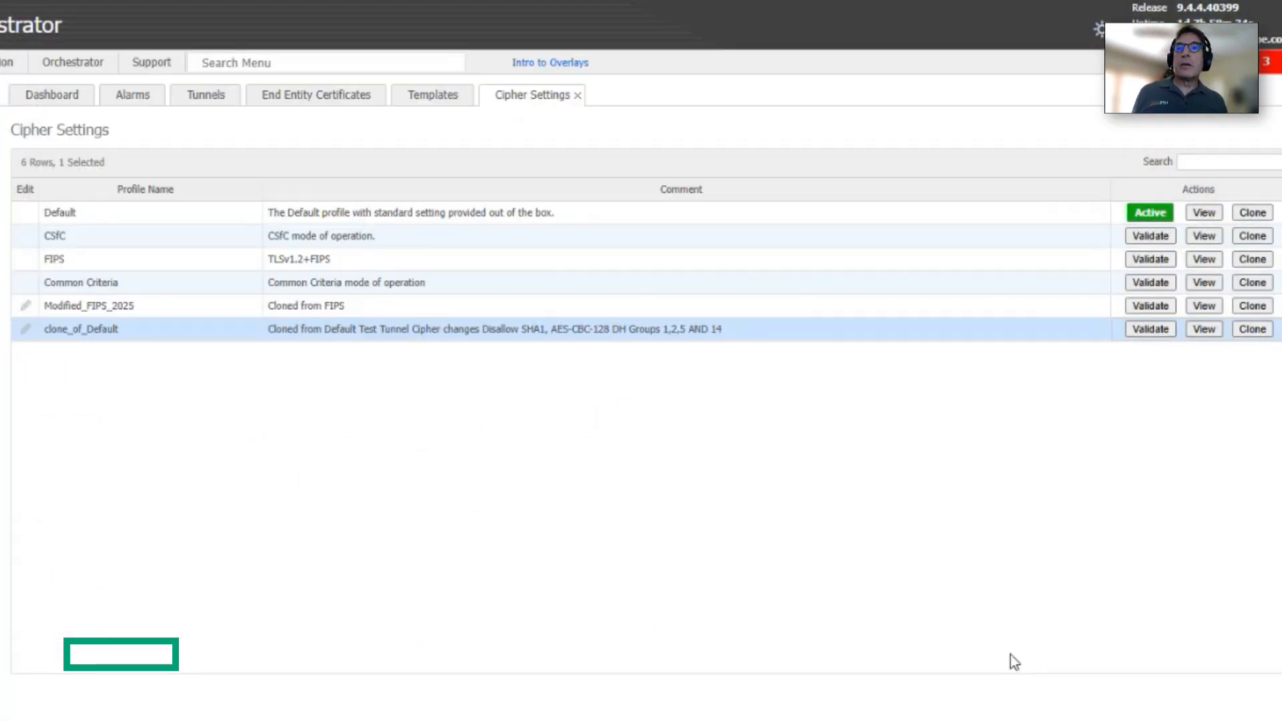
click(29, 331)
click(150, 174)
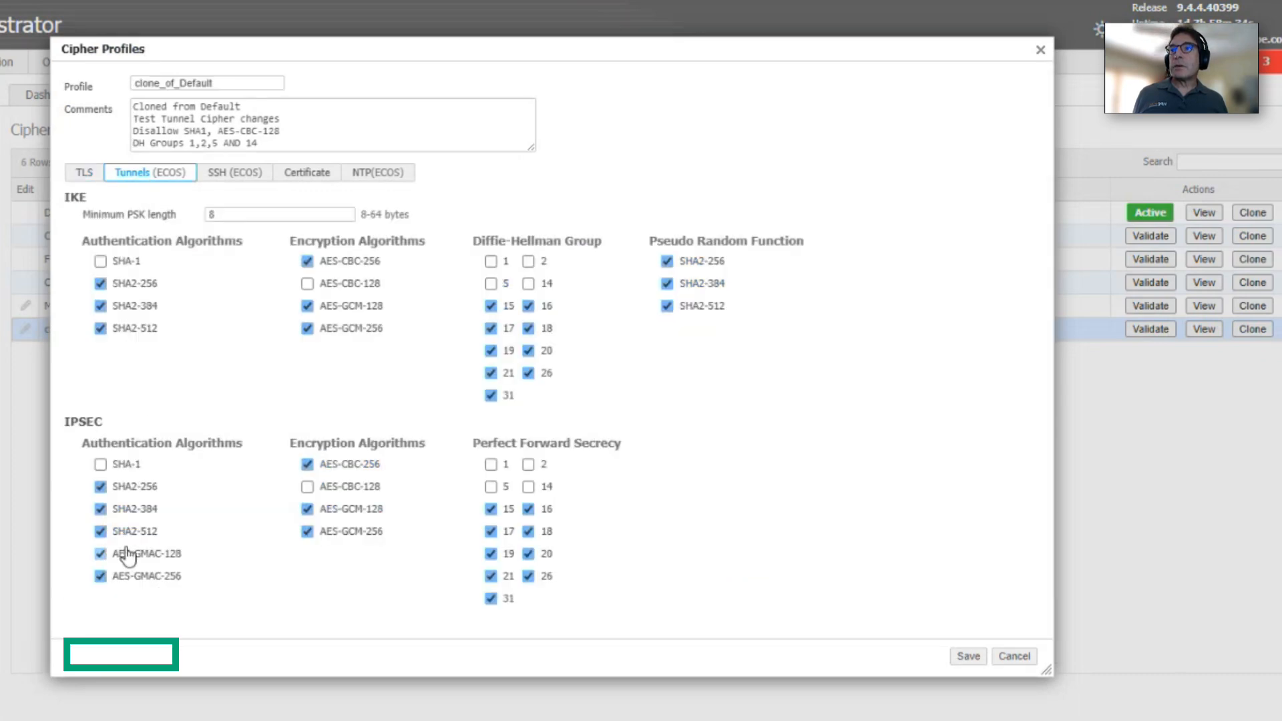
click(1015, 657)
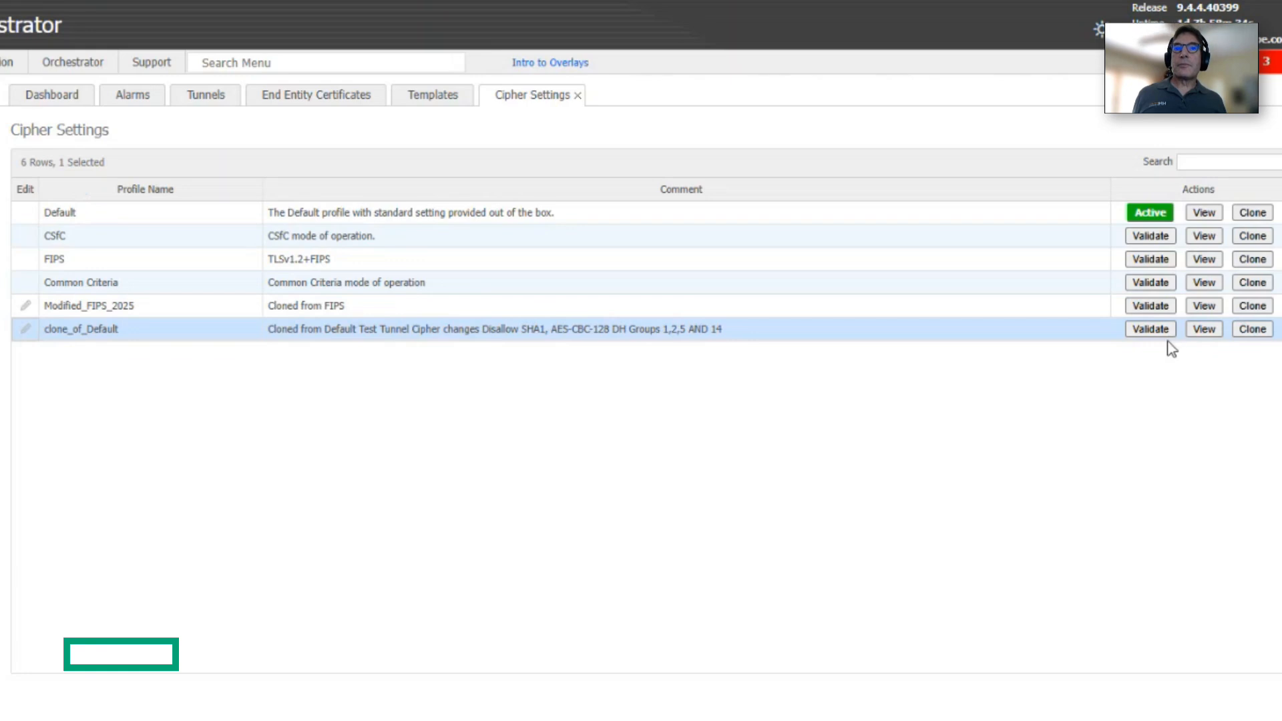
- Validate clone_of_Default and activate it using the displayed confirmation code
click(1151, 332)
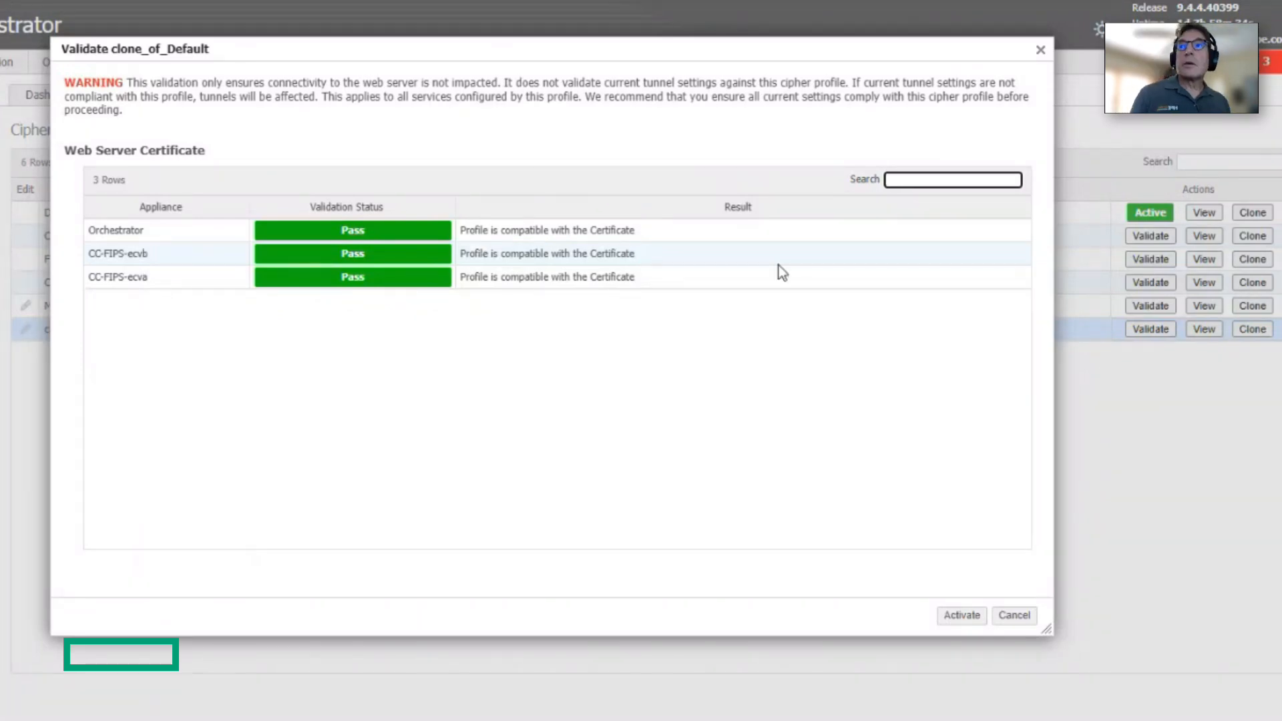
click(960, 615)
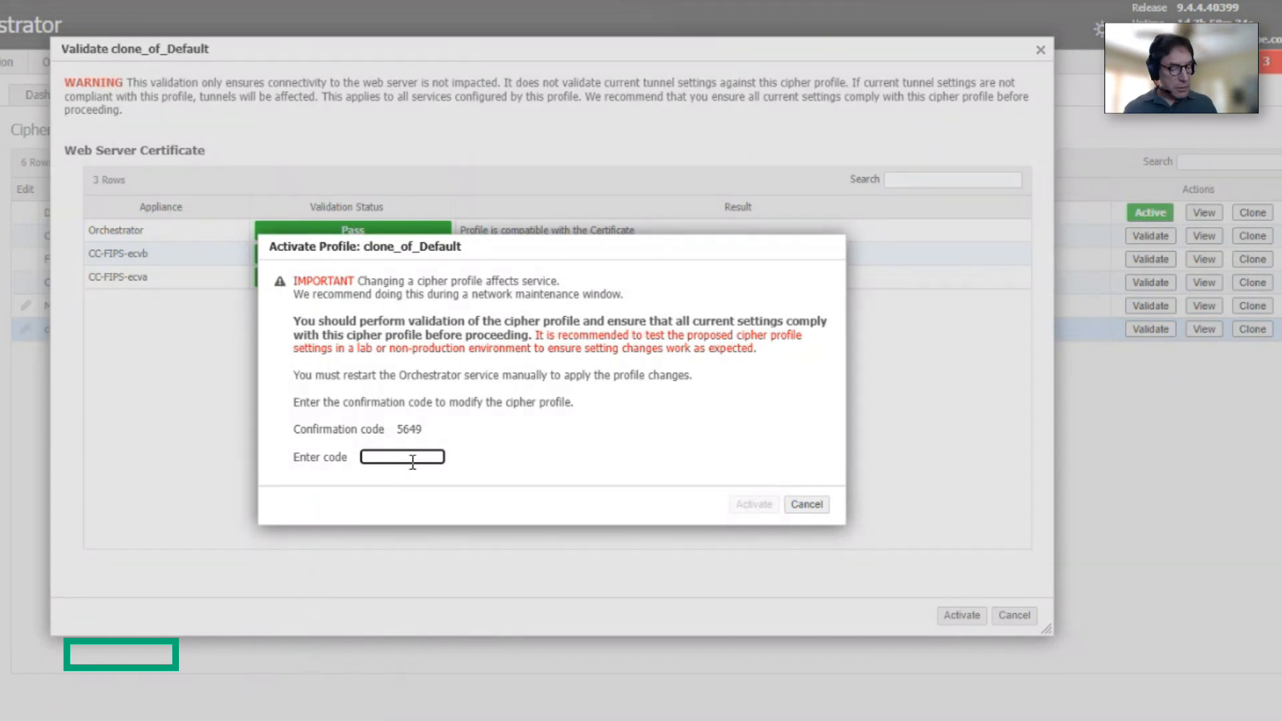
text(56)
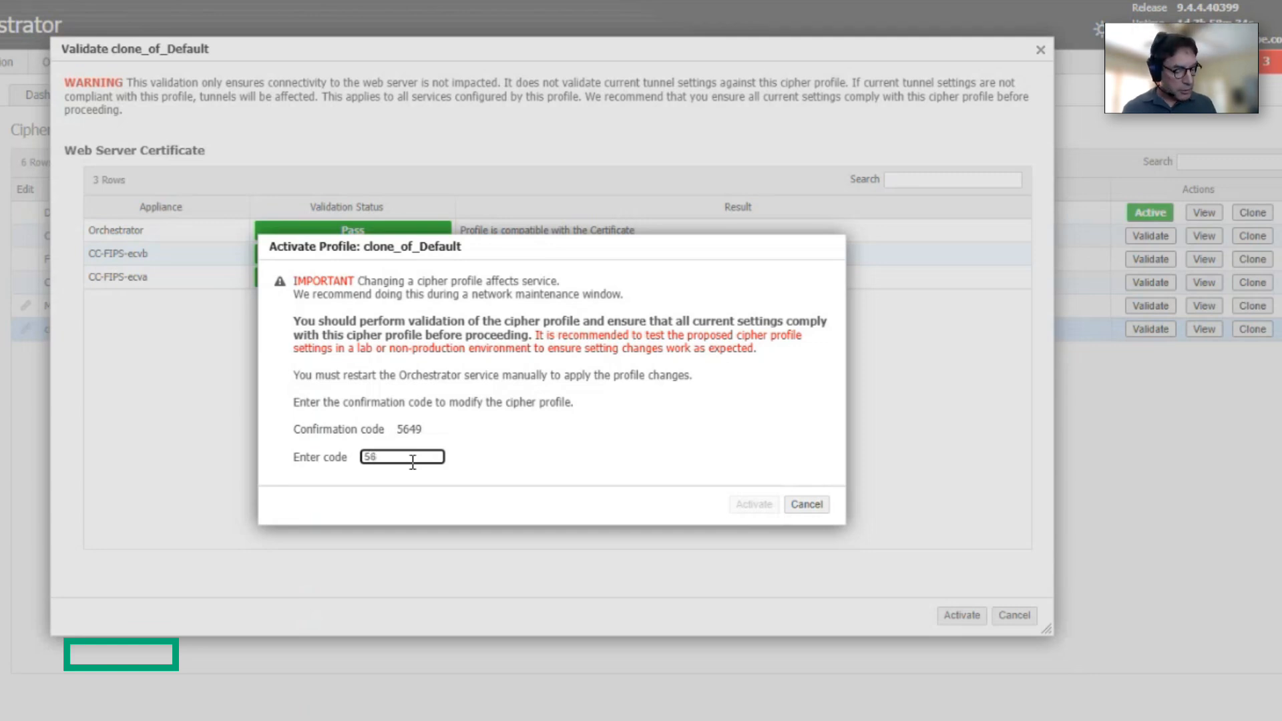
text(49)
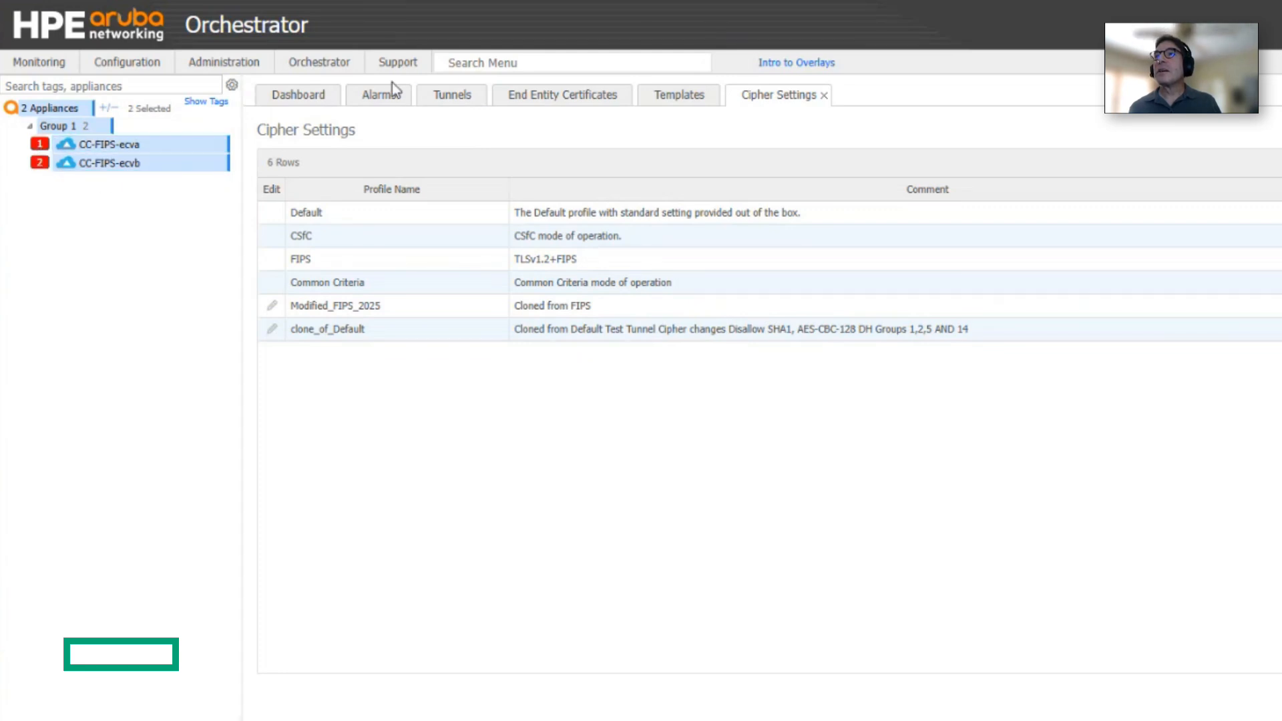
- Show the tunnels list and check the IKE settings in Orchestrator Tunnel Settings
click(432, 104)
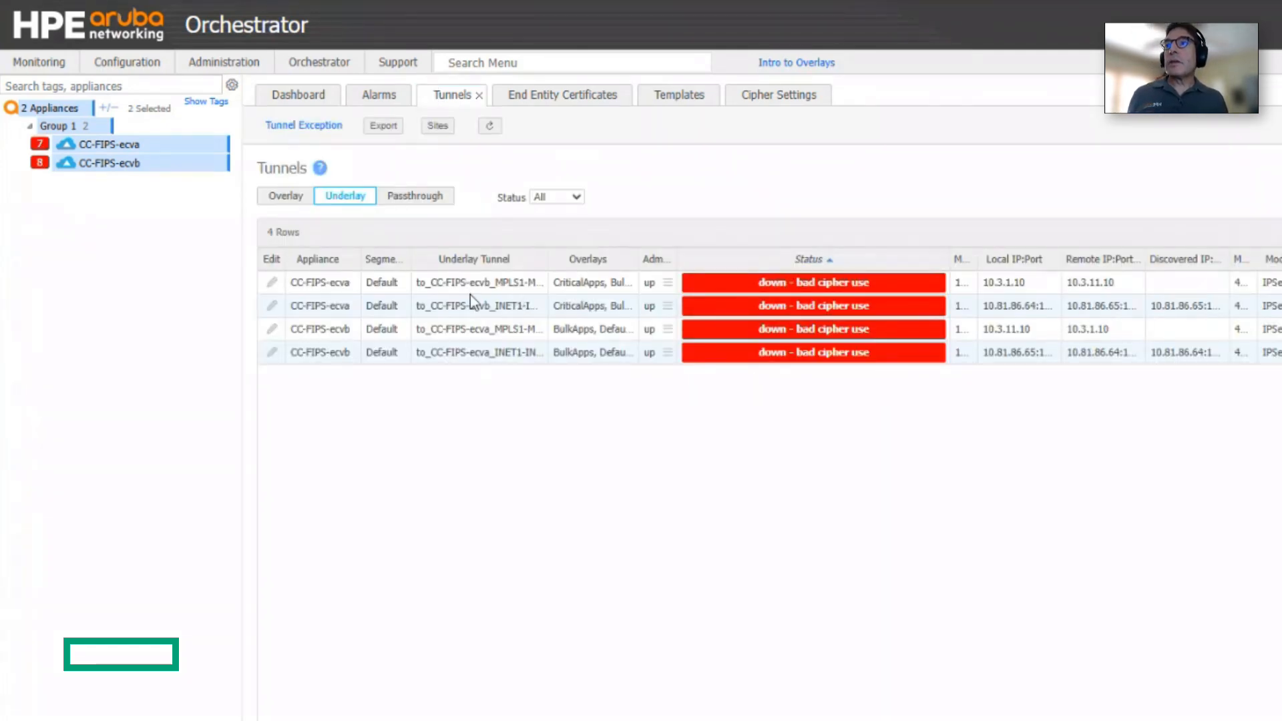
click(301, 77)
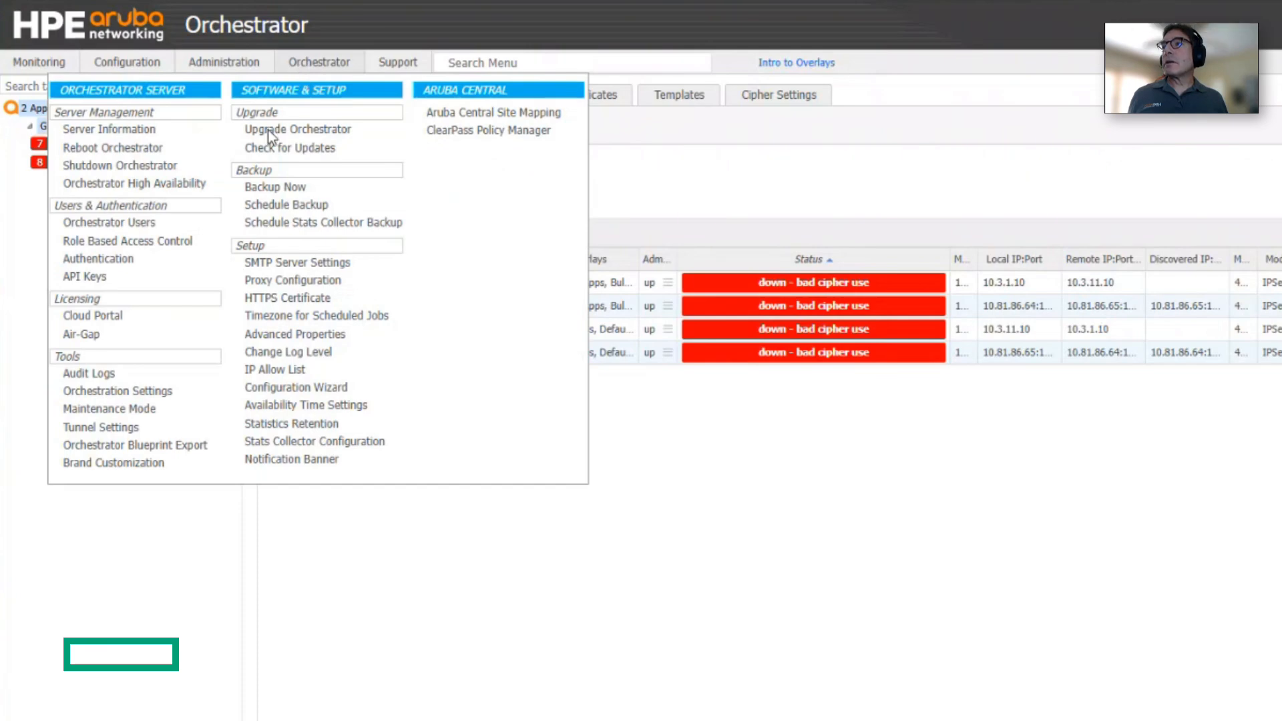
click(132, 429)
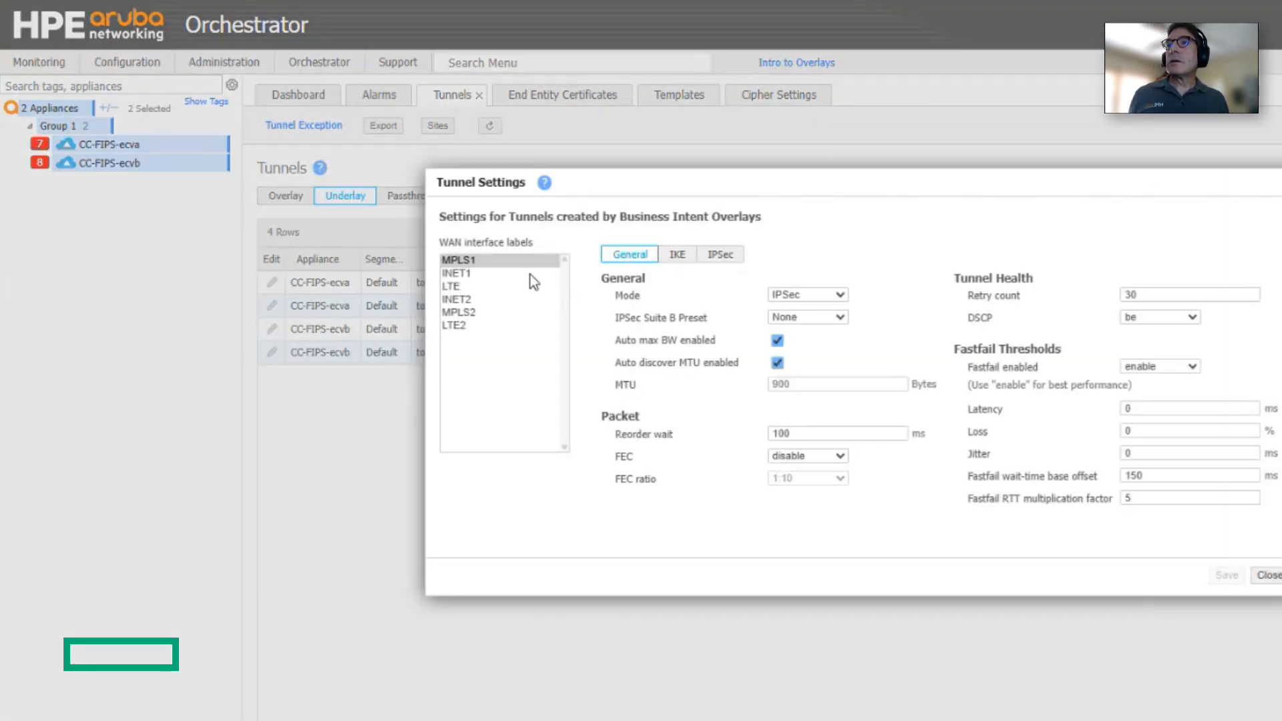
click(677, 256)
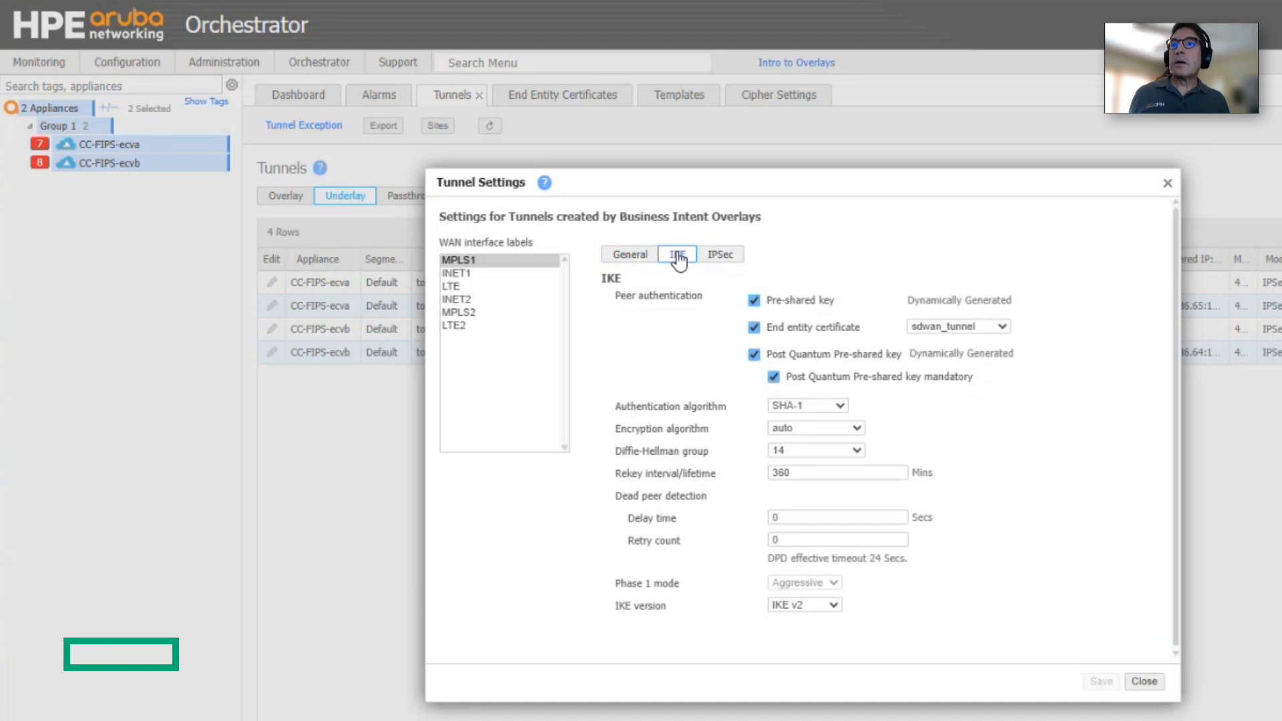
click(1145, 682)
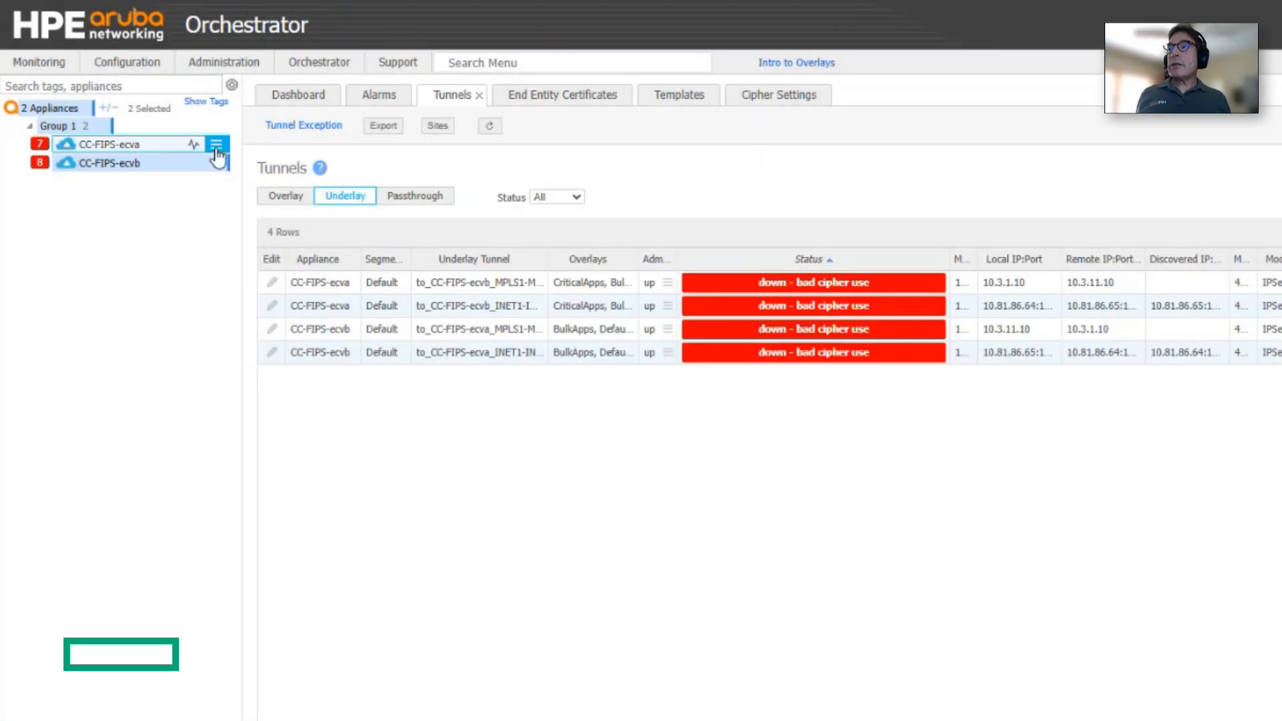
- Open and close the Deployment settings for appliance CC-FIPS-ecva
click(216, 148)
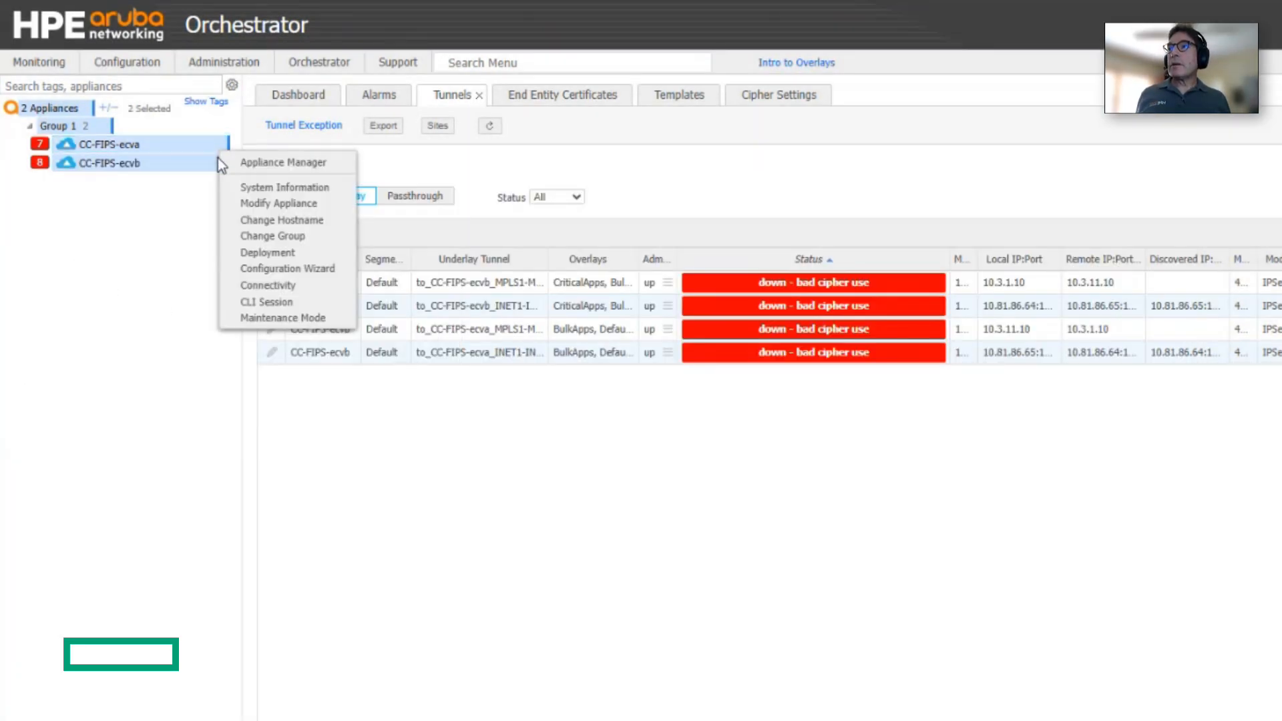
click(263, 257)
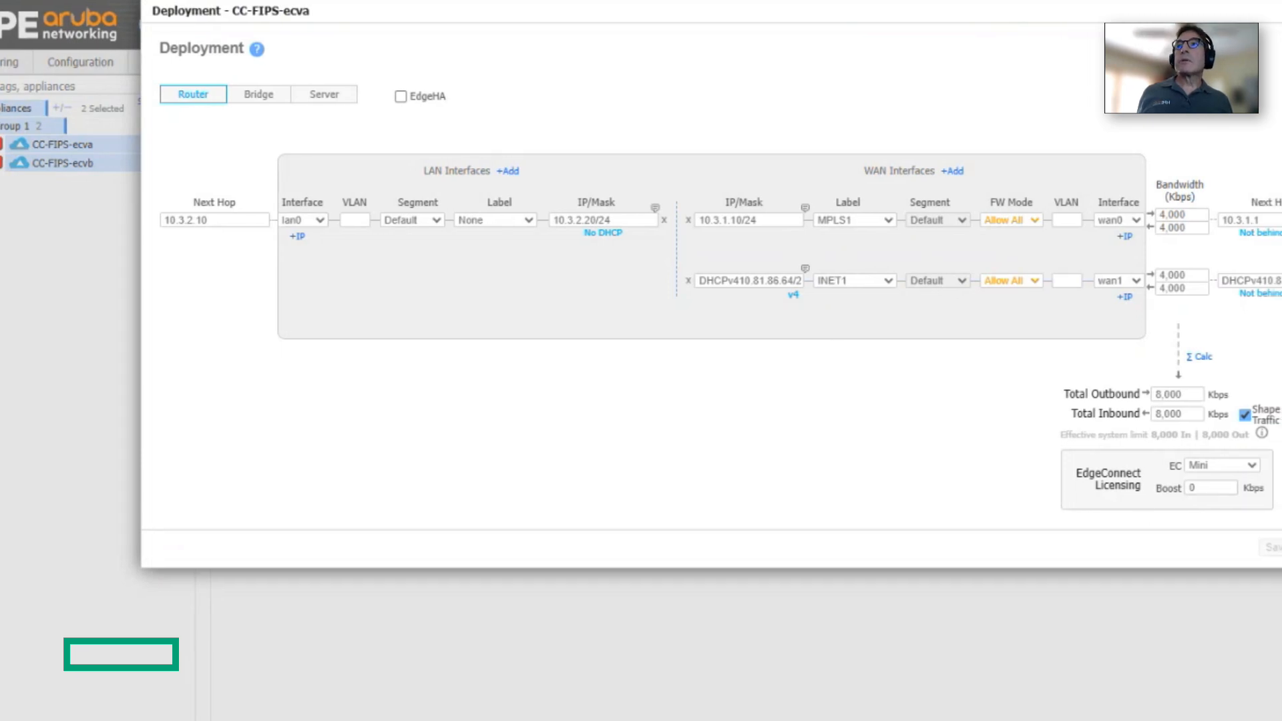
click(1279, 11)
mouse_move(281, 71)
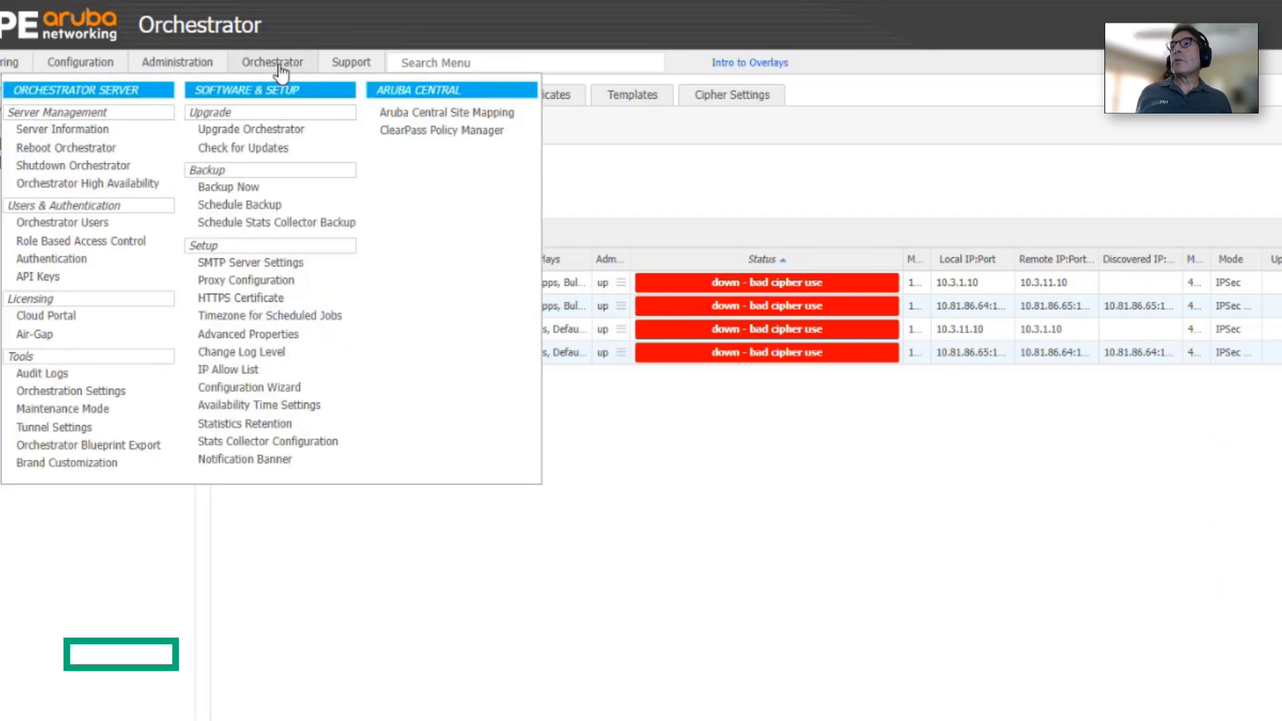
click(44, 428)
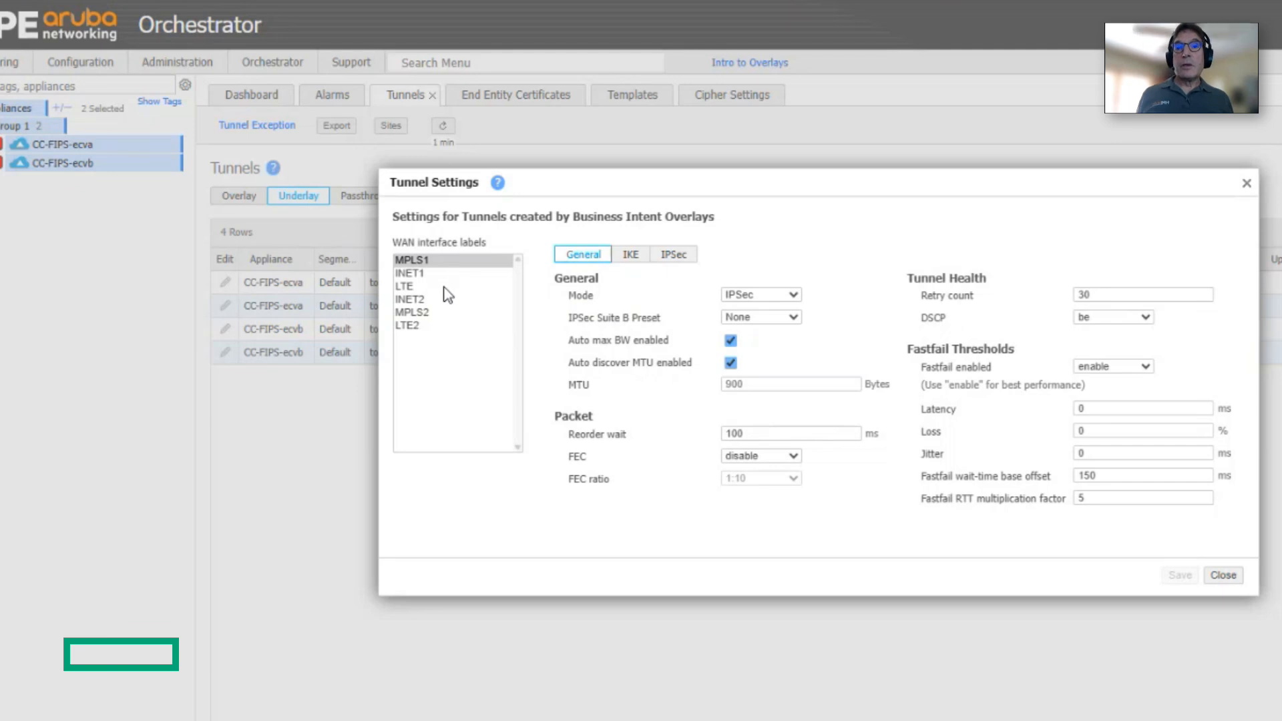
click(1223, 575)
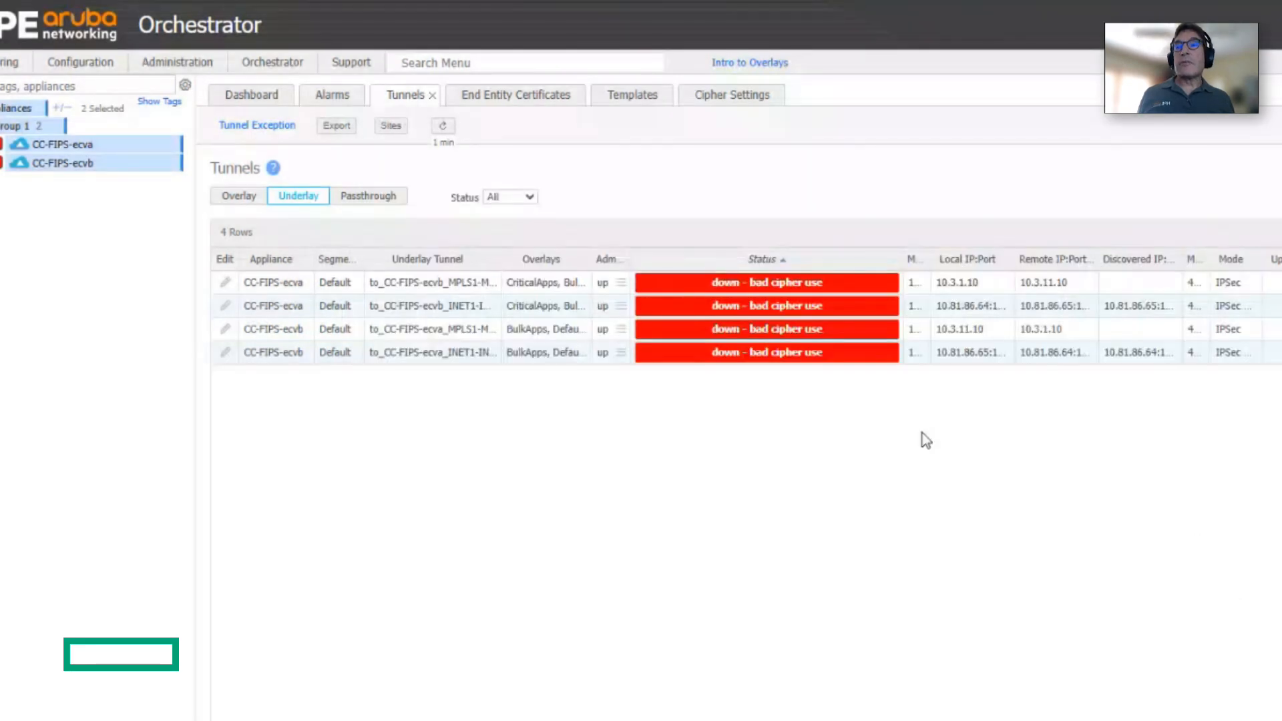
- Validate the Default profile and activate it with the confirmation code, replacing clone_of_Default
click(724, 103)
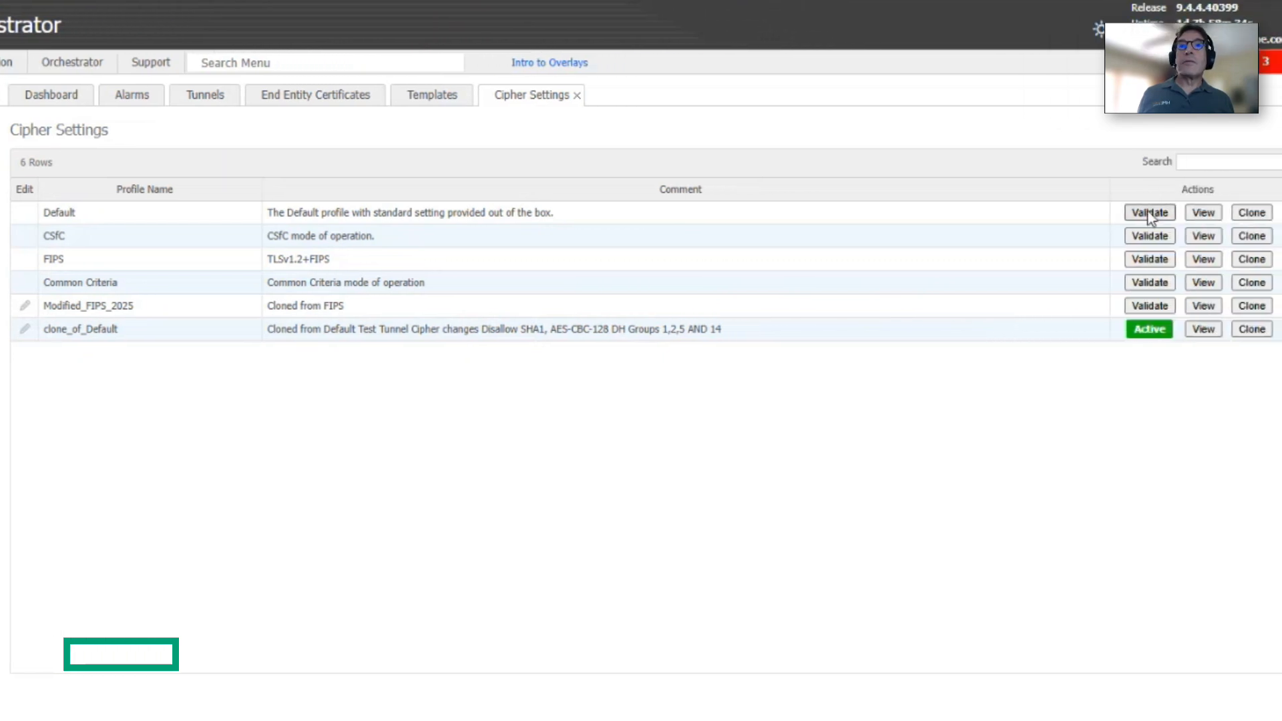
click(1150, 213)
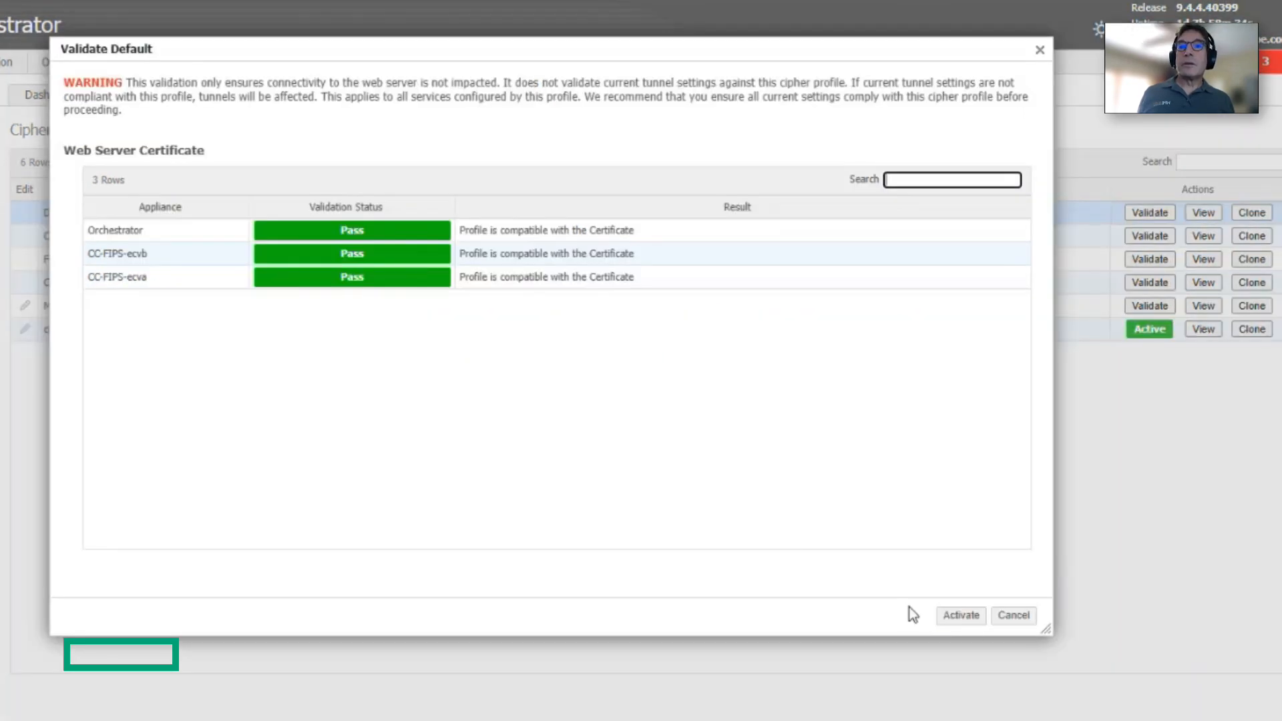
click(961, 615)
click(388, 459)
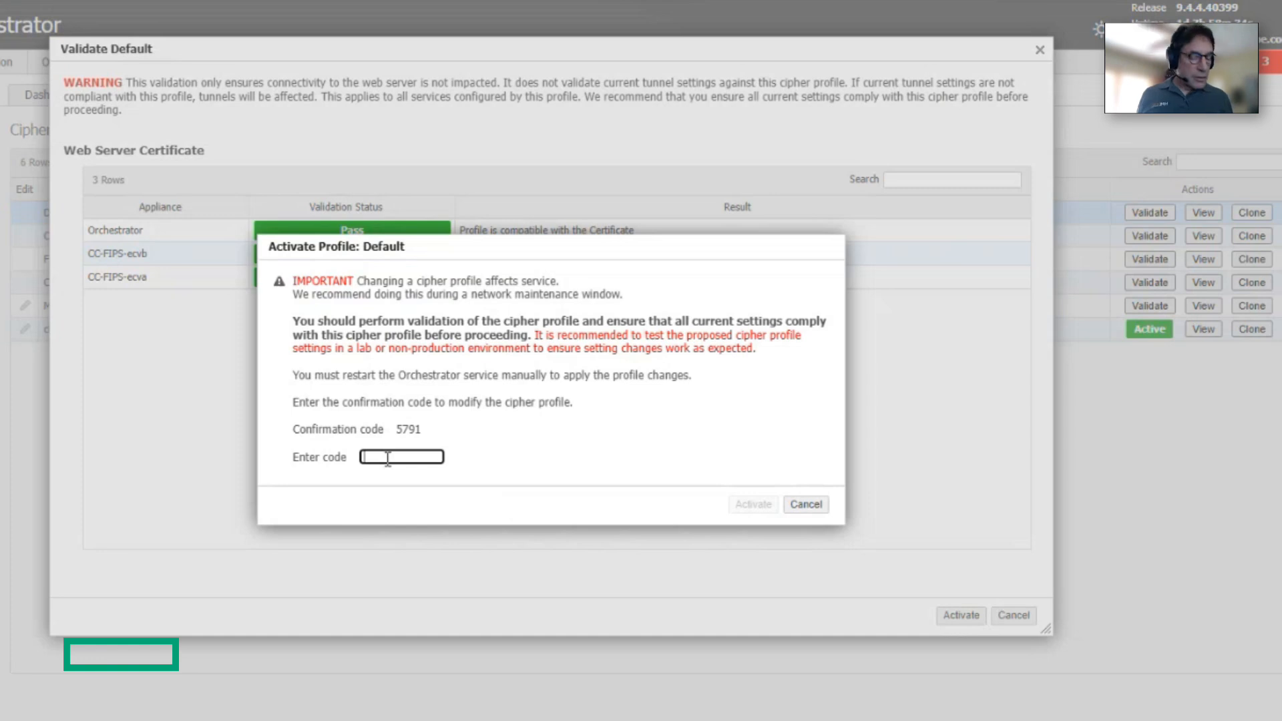
text(5791)
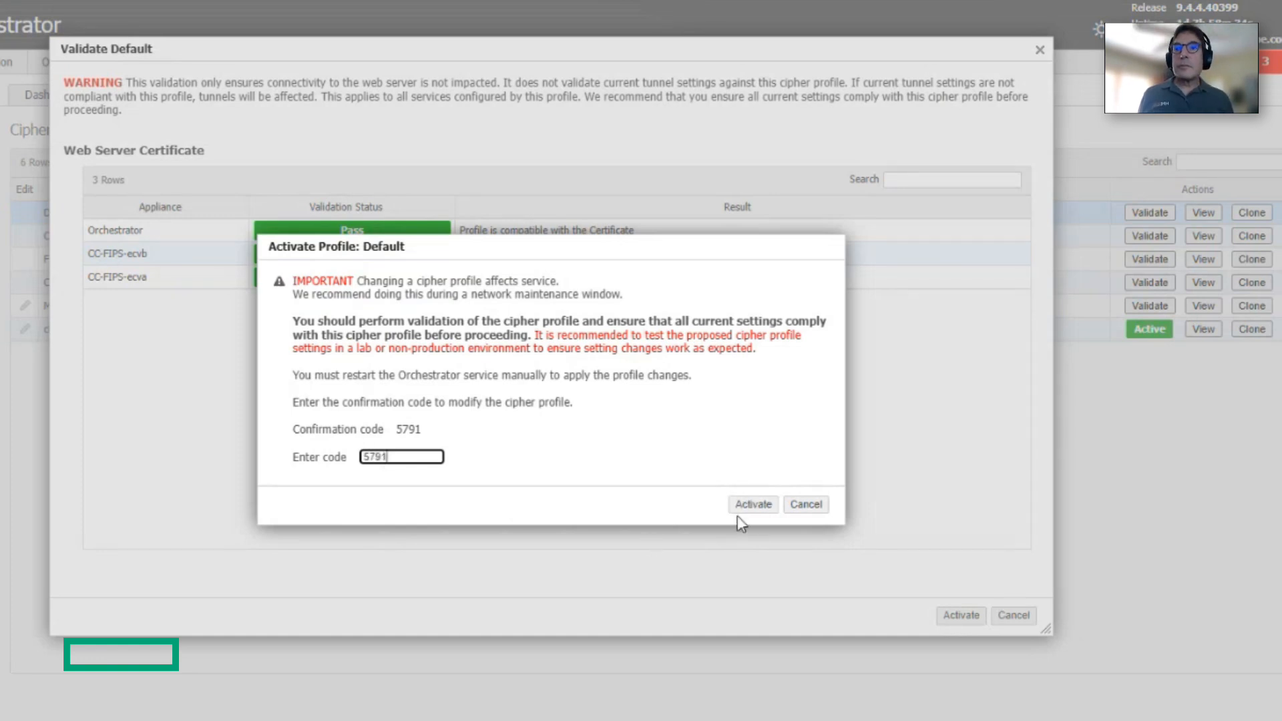
click(739, 506)
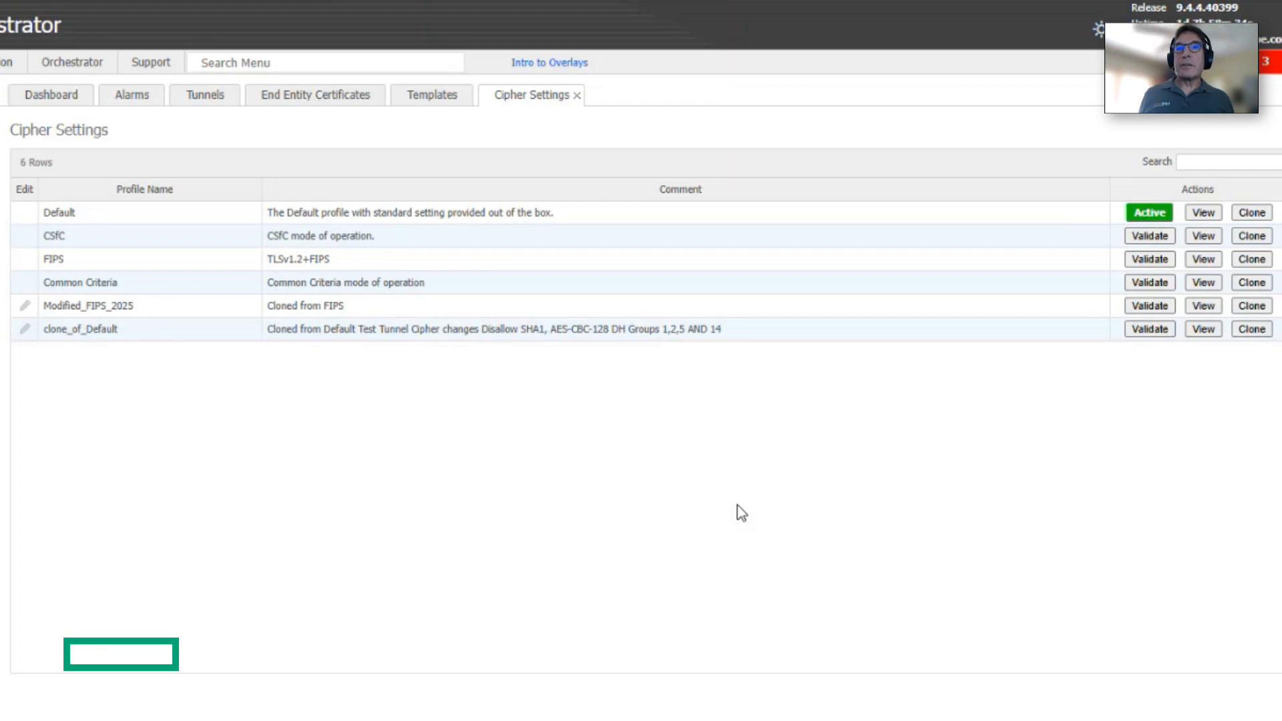